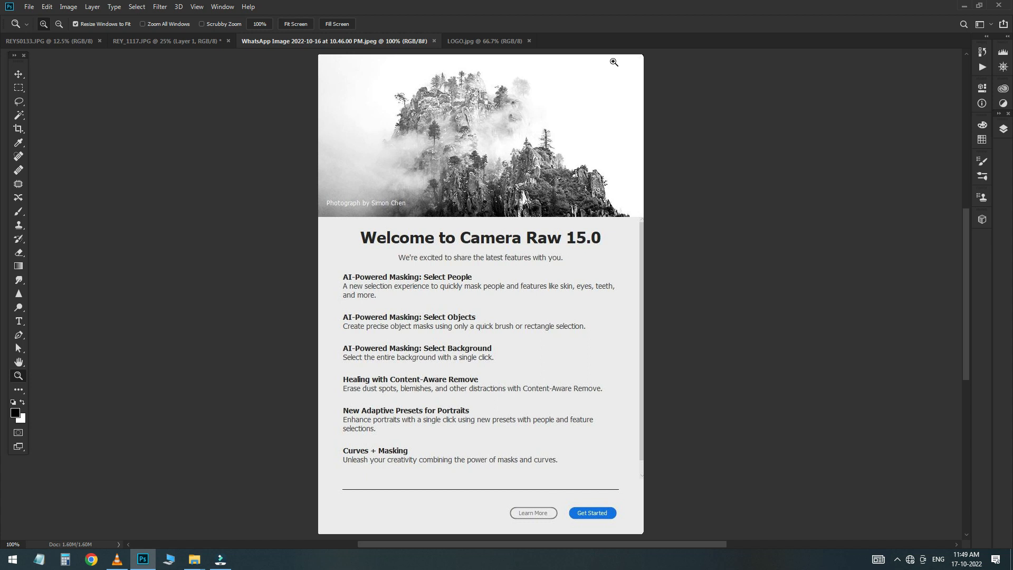
Examine the AI-powered masking features listed in the Camera Raw 15.0 welcome image.
left_click_drag(338, 227, 506, 336)
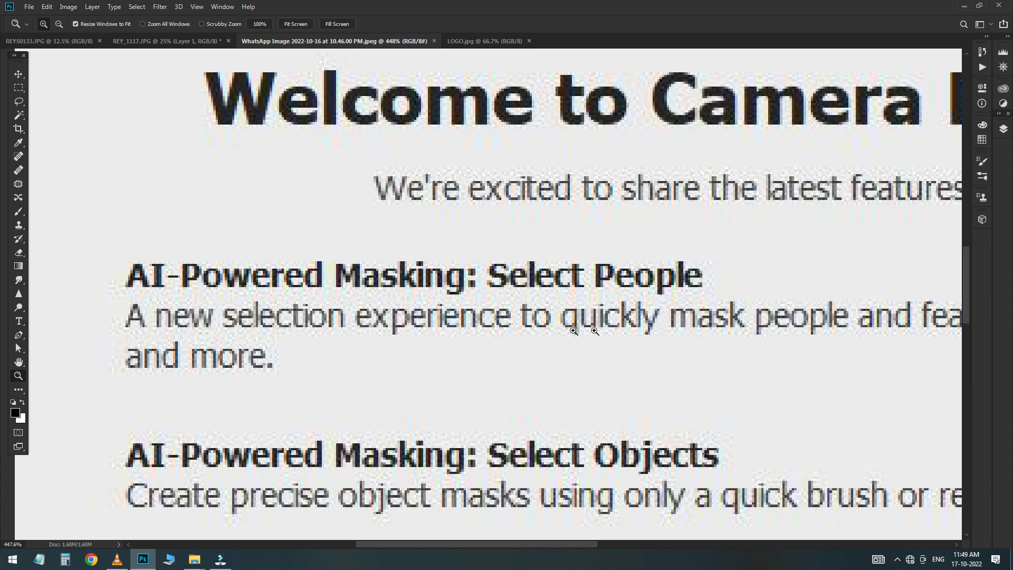
key("ctrl+0")
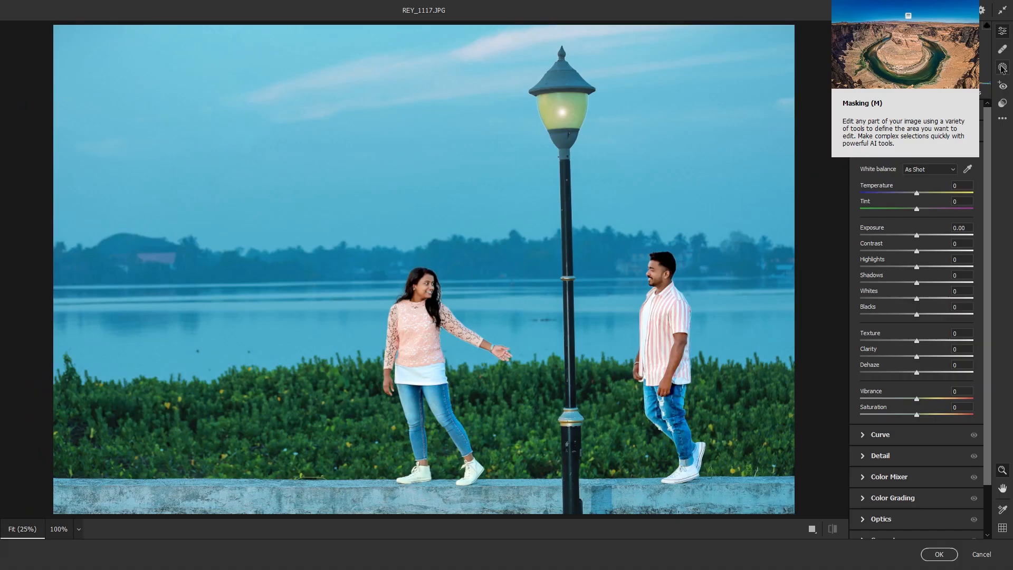
Try a Subject mask on the couple in the lakeside photo and remove it again.
left_click(992, 129)
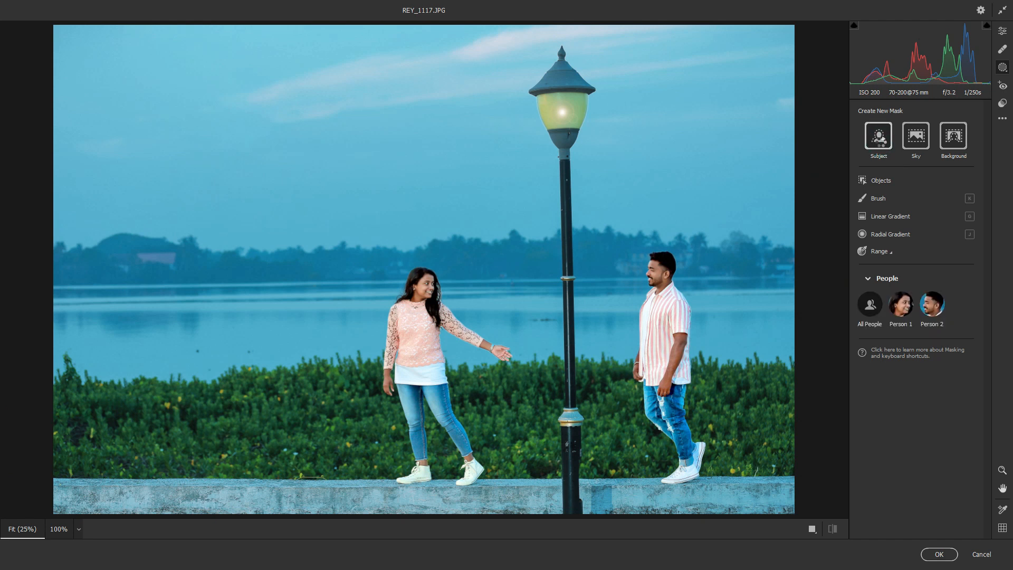
left_click(880, 139)
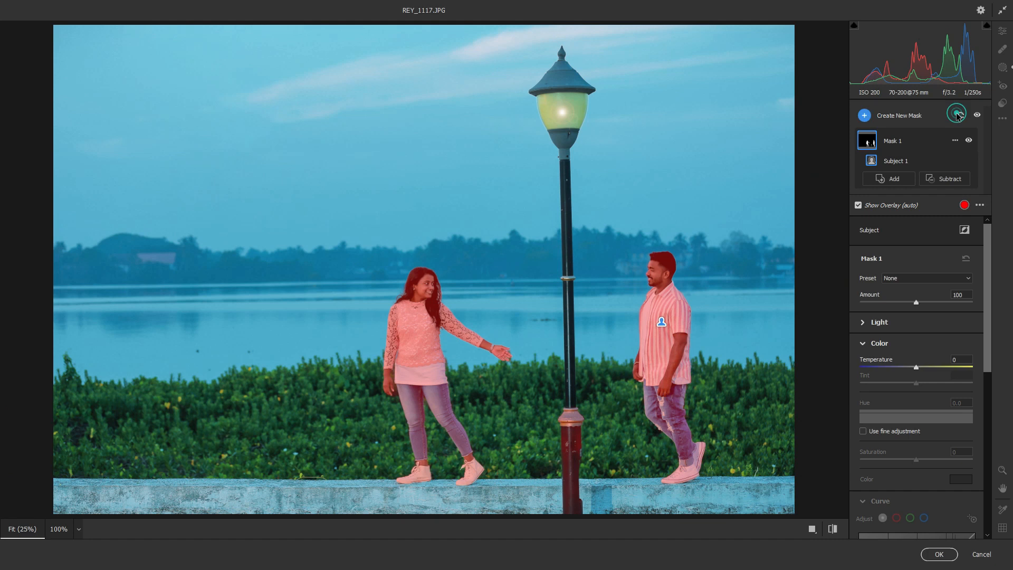
left_click(959, 114)
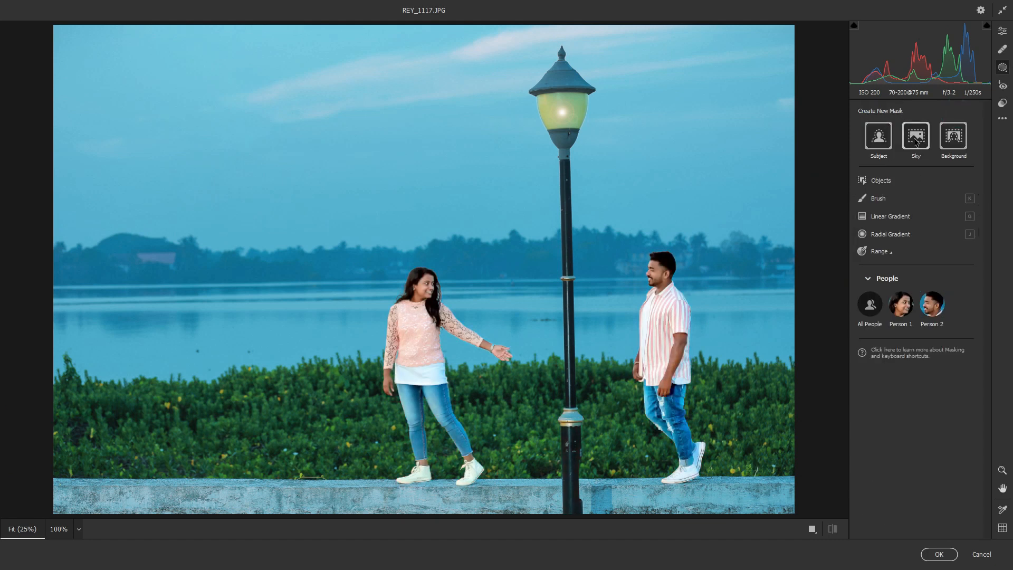
Create a Sky mask on the lakeside photo and try different Exposure levels on it.
left_click(916, 138)
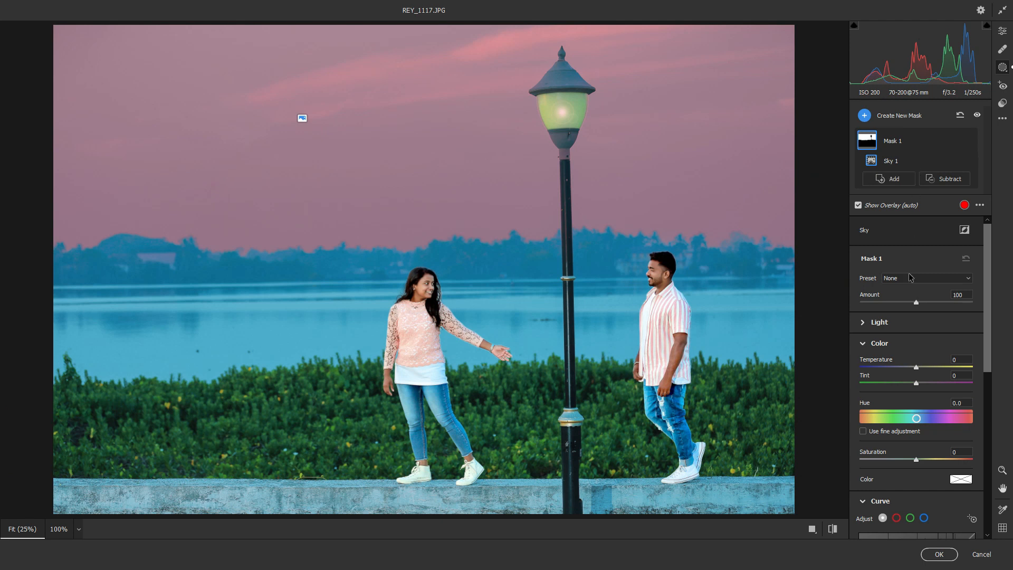
left_click(880, 321)
left_click_drag(916, 346, 859, 379)
mouse_move(933, 346)
left_mouse_down()
mouse_move(908, 347)
mouse_move(918, 348)
left_mouse_up()
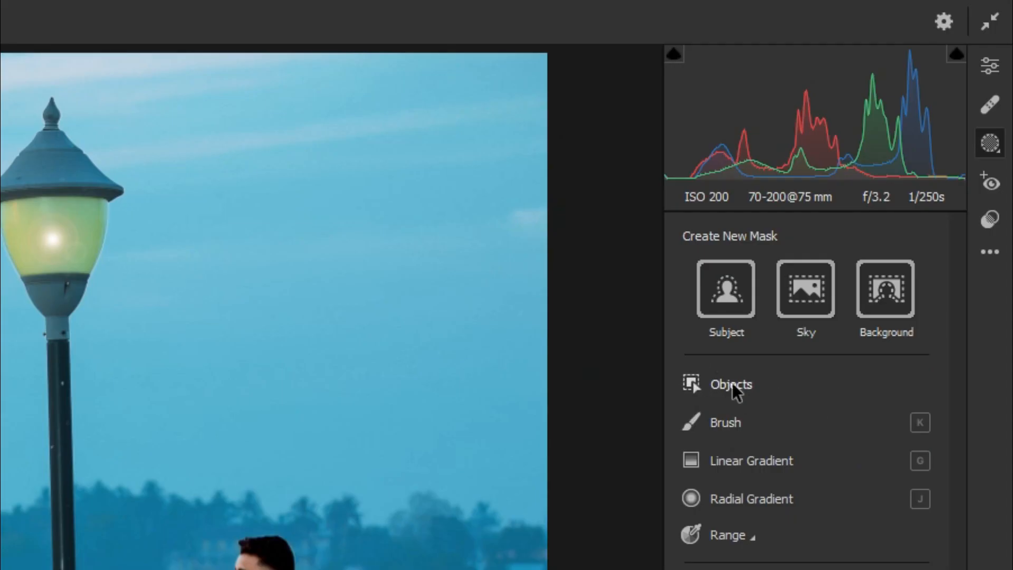
Try an Exposure change on an Objects mask brushed along the lamp post, and delete that mask.
left_click(882, 180)
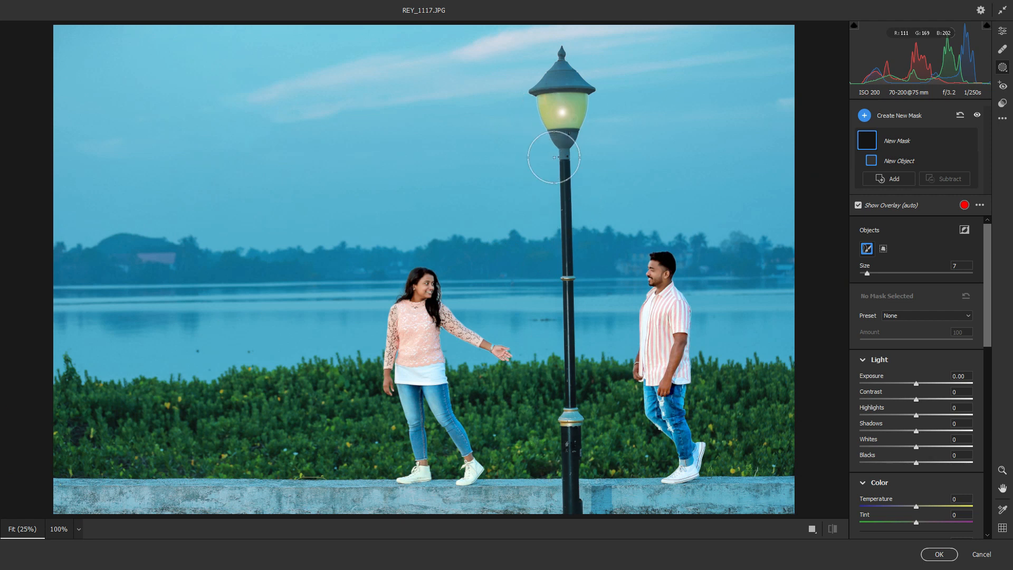
mouse_move(551, 126)
left_mouse_down()
mouse_move(540, 90)
mouse_move(556, 63)
mouse_move(579, 98)
mouse_move(563, 169)
mouse_move(560, 301)
mouse_move(577, 533)
left_mouse_up()
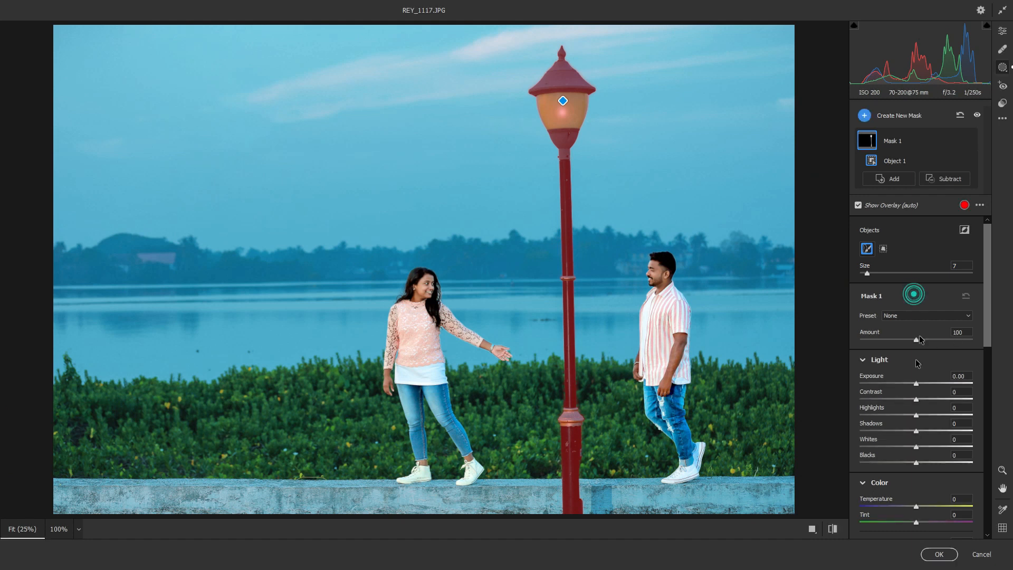
mouse_move(914, 382)
left_mouse_down()
mouse_move(958, 386)
mouse_move(913, 384)
mouse_move(927, 392)
left_mouse_up()
key("Delete")
Create a Subject mask for the couple and display its overlay as Image on Black.
left_click(876, 145)
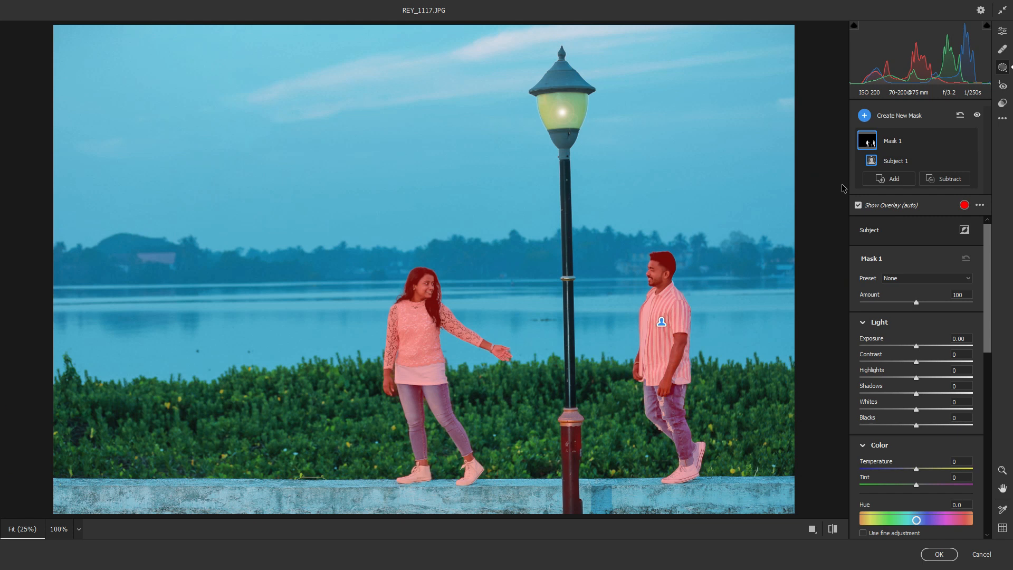
left_click(980, 205)
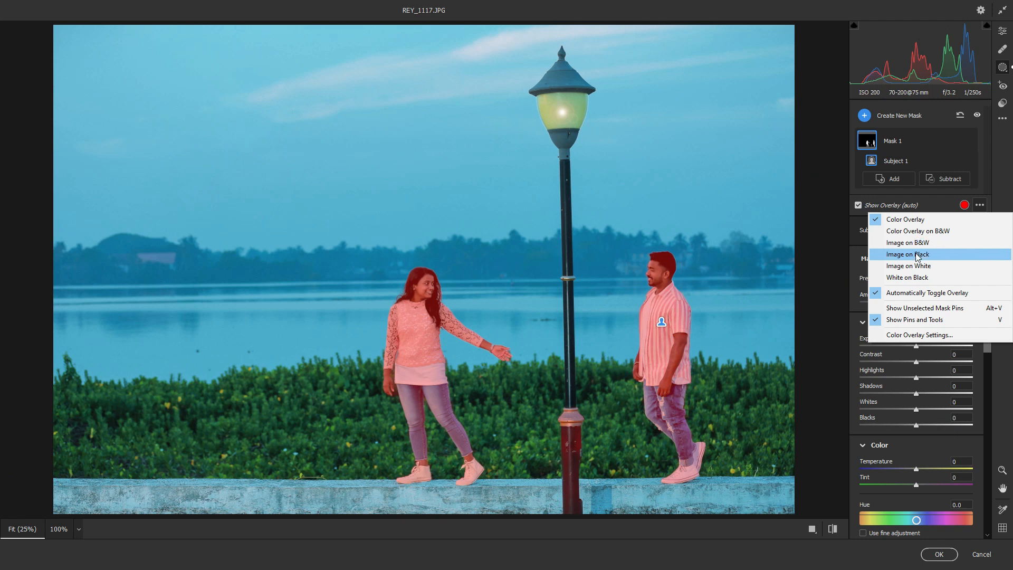
left_click(916, 256)
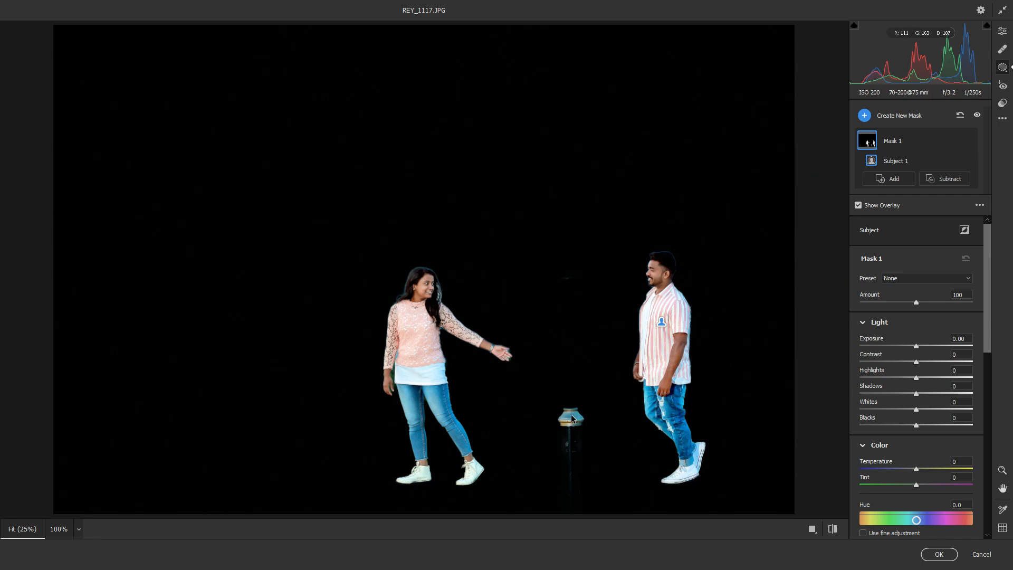
Subtract the leftover lamp post section from the subject mask with a size 4 brush at 100 flow.
left_click(949, 179)
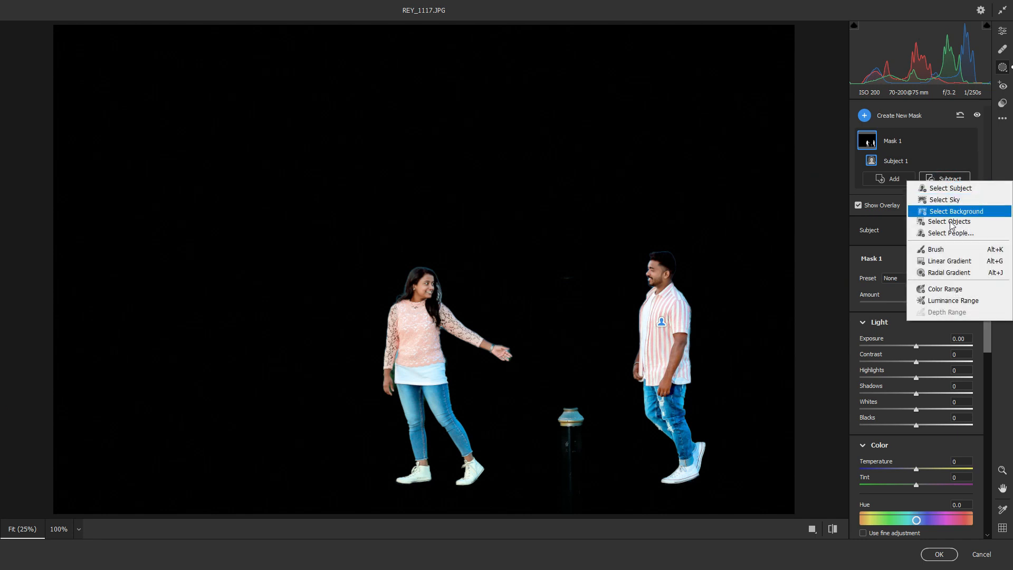
left_click(952, 252)
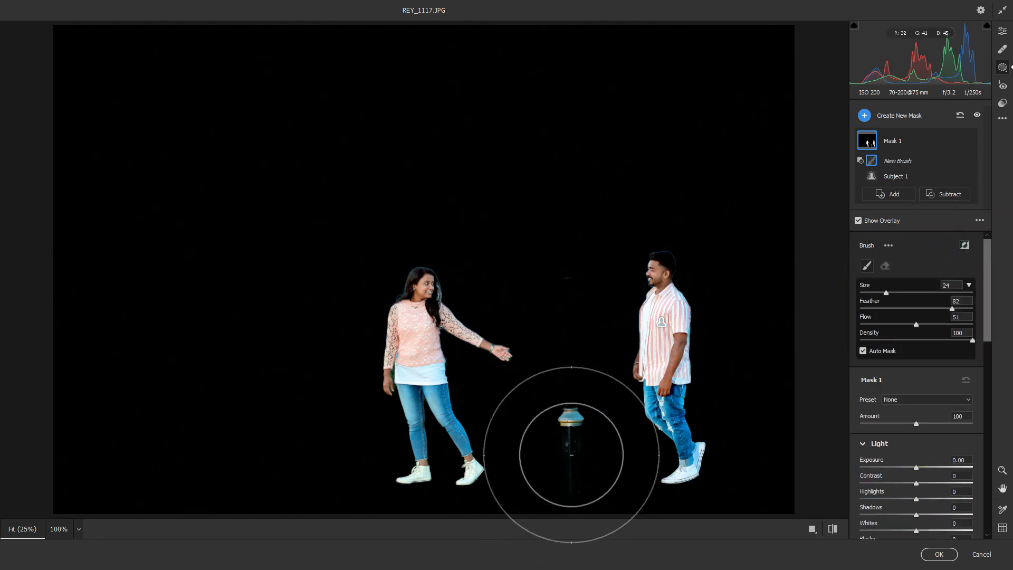
scroll(570, 437, "down", 6)
mouse_move(570, 438)
left_mouse_down()
mouse_move(552, 398)
mouse_move(565, 423)
mouse_move(563, 376)
mouse_move(570, 460)
mouse_move(570, 421)
left_mouse_up()
key("0")
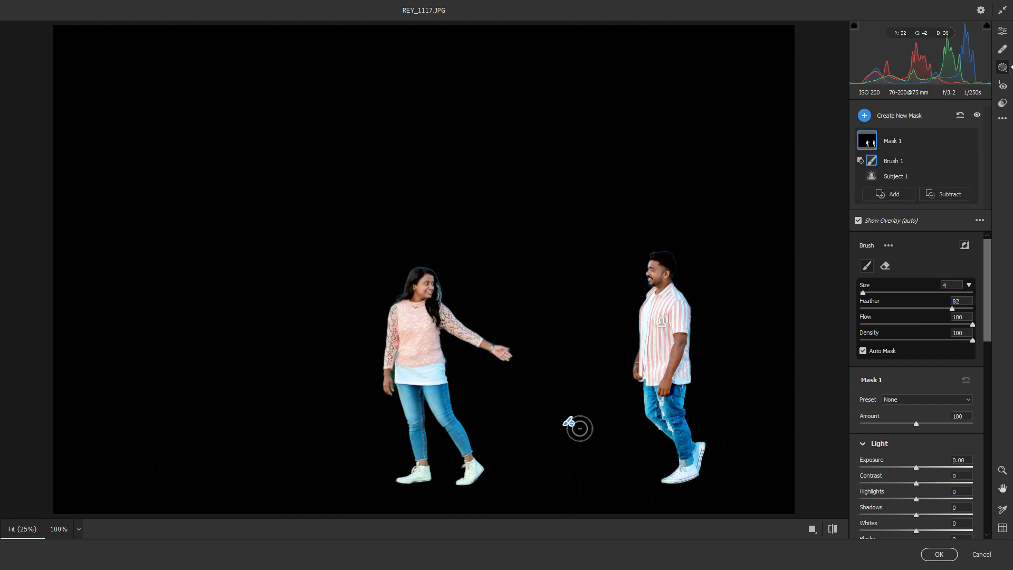
Set the subject mask's Exposure to -0.05, Highlights to -12 and Shadows to +64.
left_click_drag(916, 467, 926, 468)
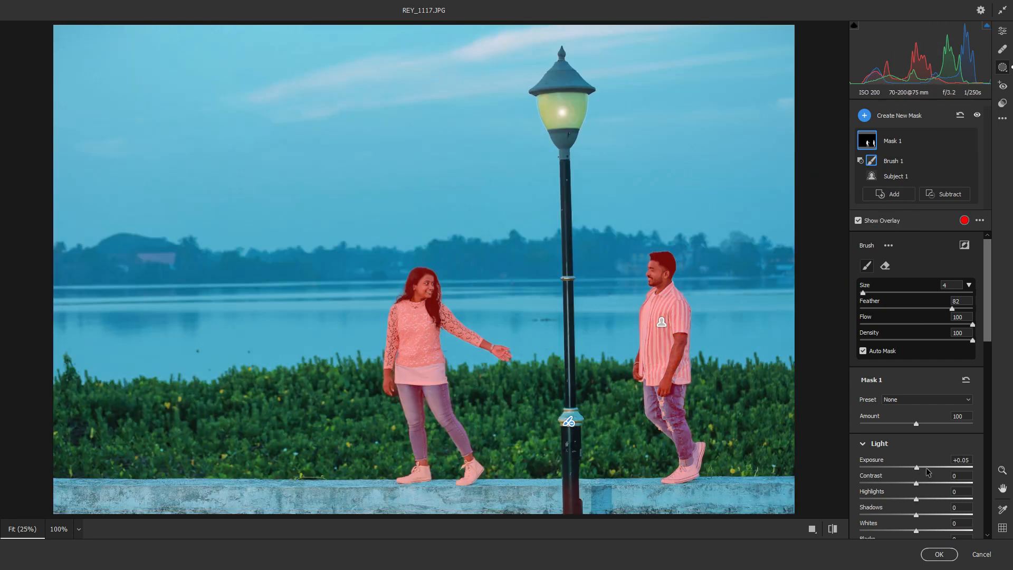
left_click(917, 468)
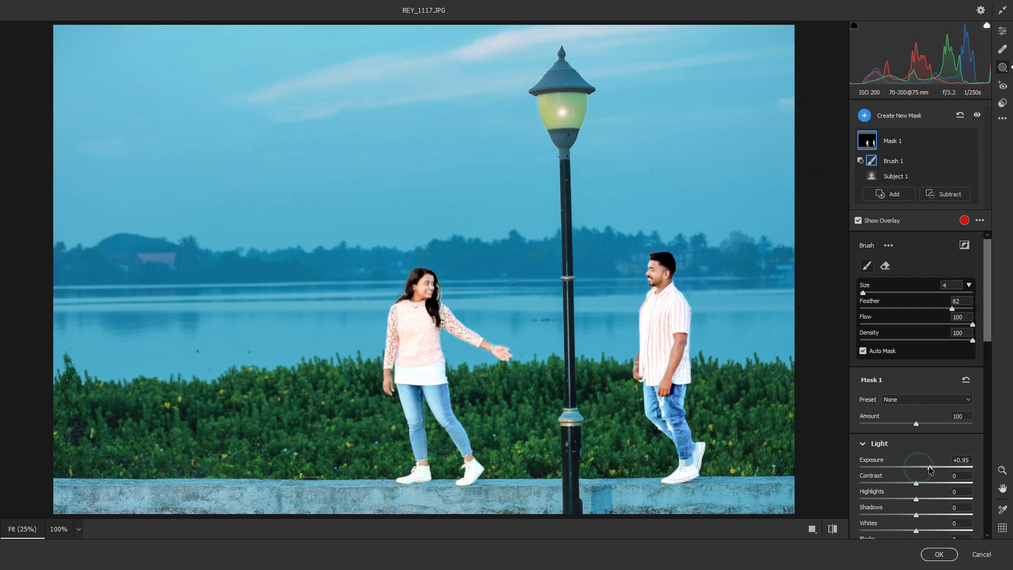
scroll(918, 369, "down", 3)
left_click_drag(918, 281, 952, 324)
Examine the mask overlay up close around the woman, the lamp post and the man.
key("ctrl+plus")
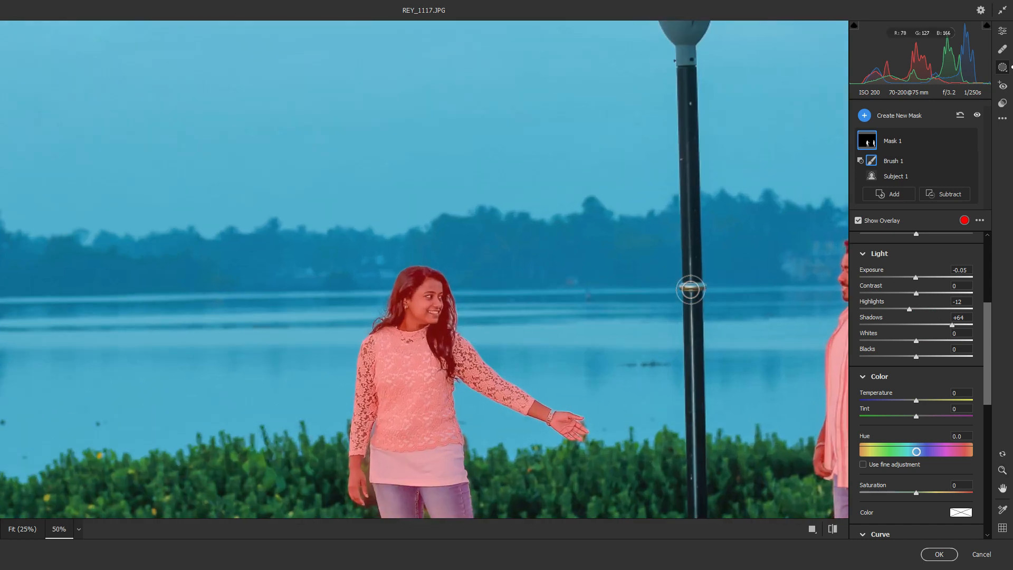
key("ctrl+plus")
key("space")
left_click_drag(391, 346, 309, 142)
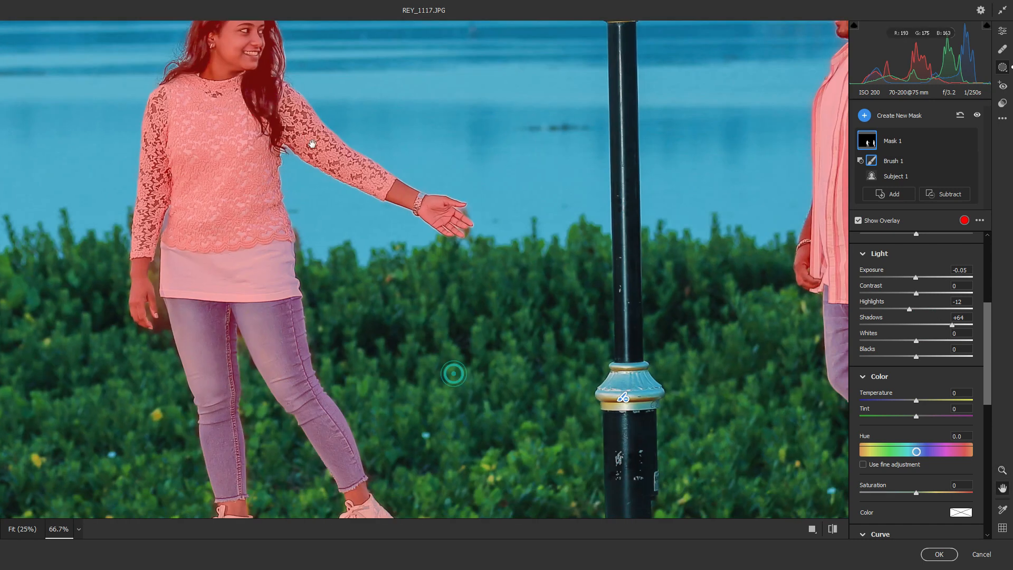
left_click_drag(651, 275, 395, 239)
left_click_drag(620, 367, 511, 227)
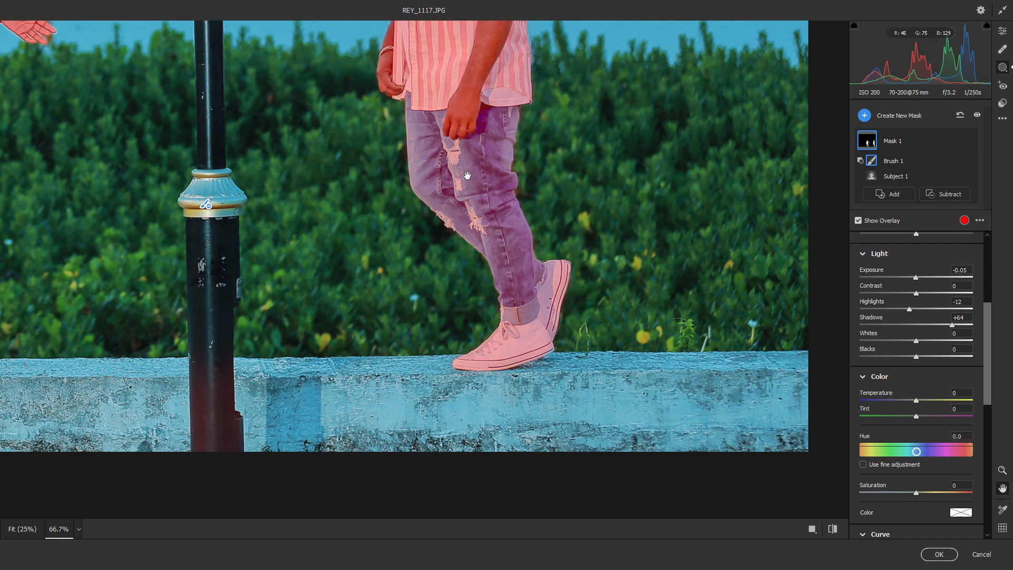
left_click_drag(464, 169, 511, 349)
left_click_drag(486, 237, 573, 386)
mouse_move(464, 309)
left_mouse_down()
mouse_move(442, 326)
mouse_move(583, 328)
left_mouse_up()
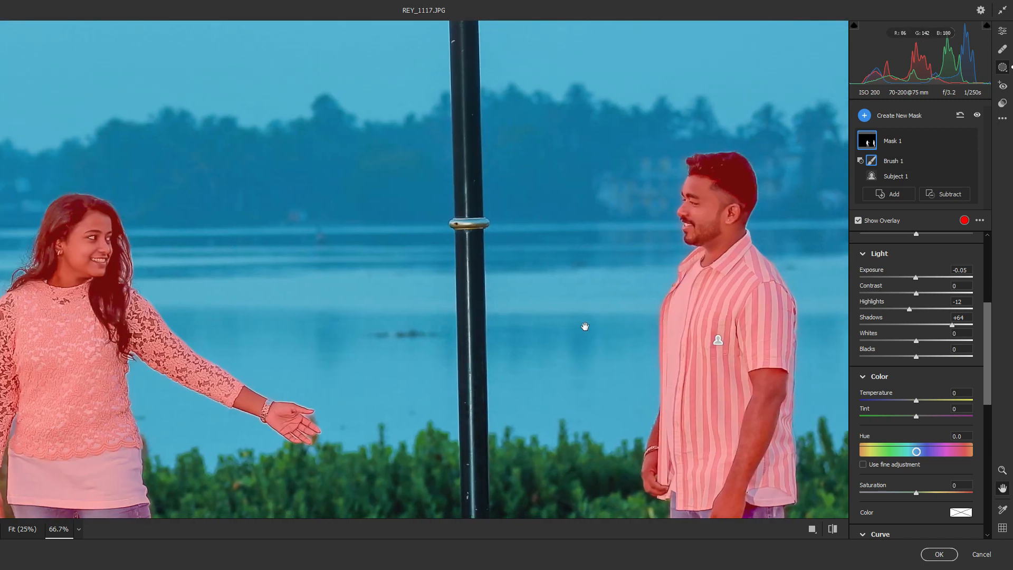
key("ctrl+minus")
key("ctrl+minus")
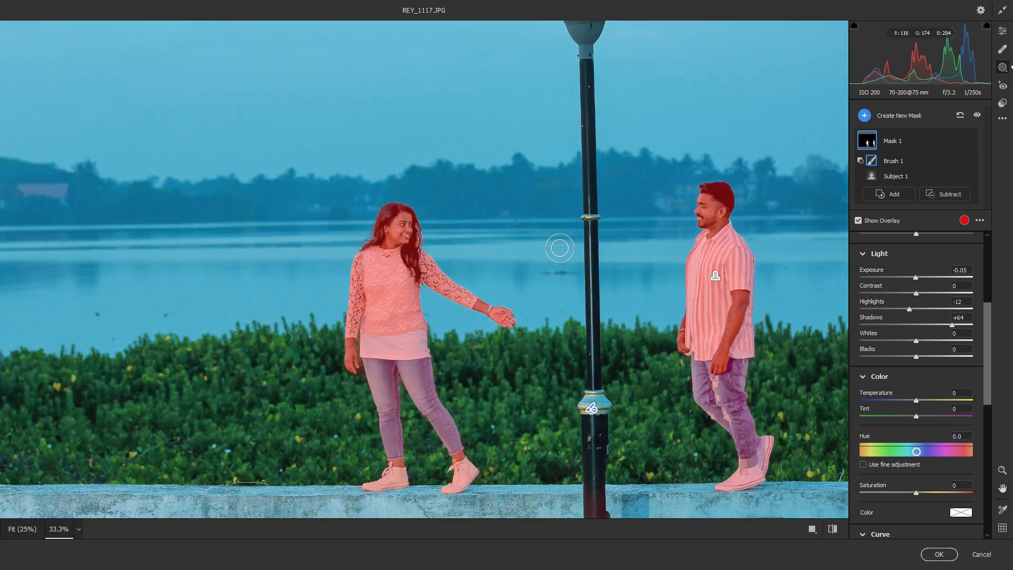
key("ctrl+plus")
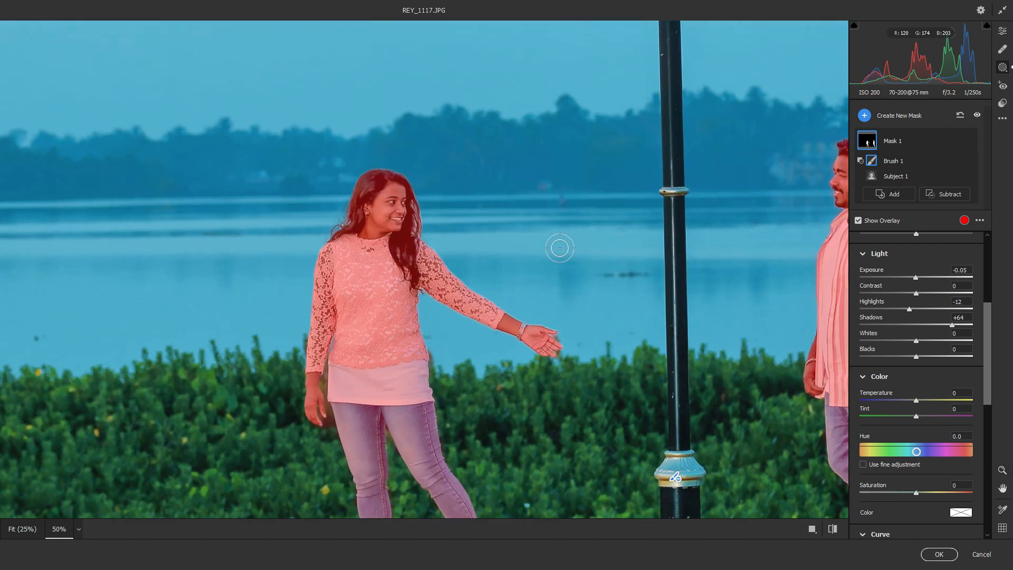
left_click_drag(588, 274, 354, 264)
Preview the People masks for Person 1 and All People on the lakeside photo.
left_click(1003, 66)
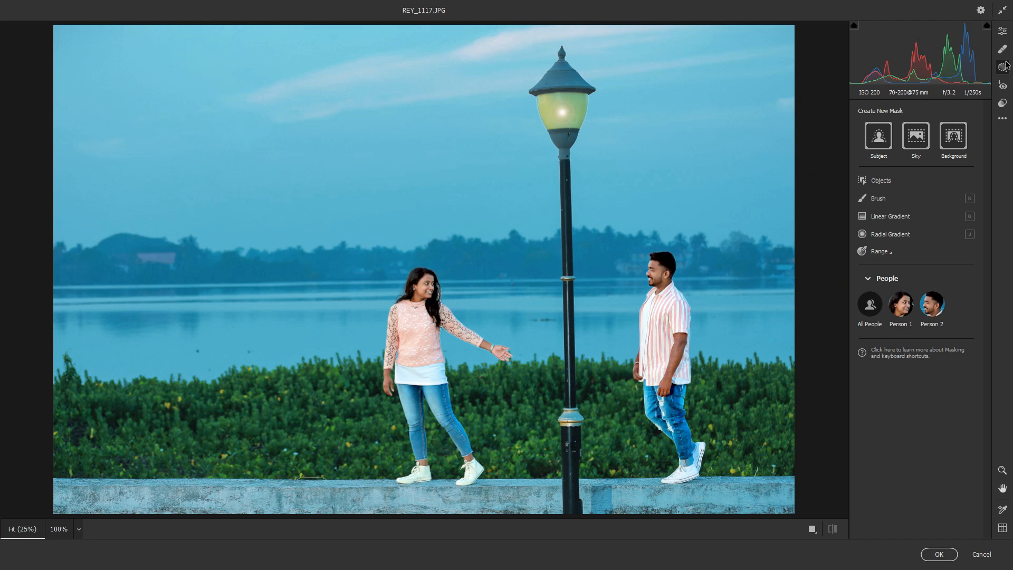
key("ctrl+plus")
left_click(901, 313)
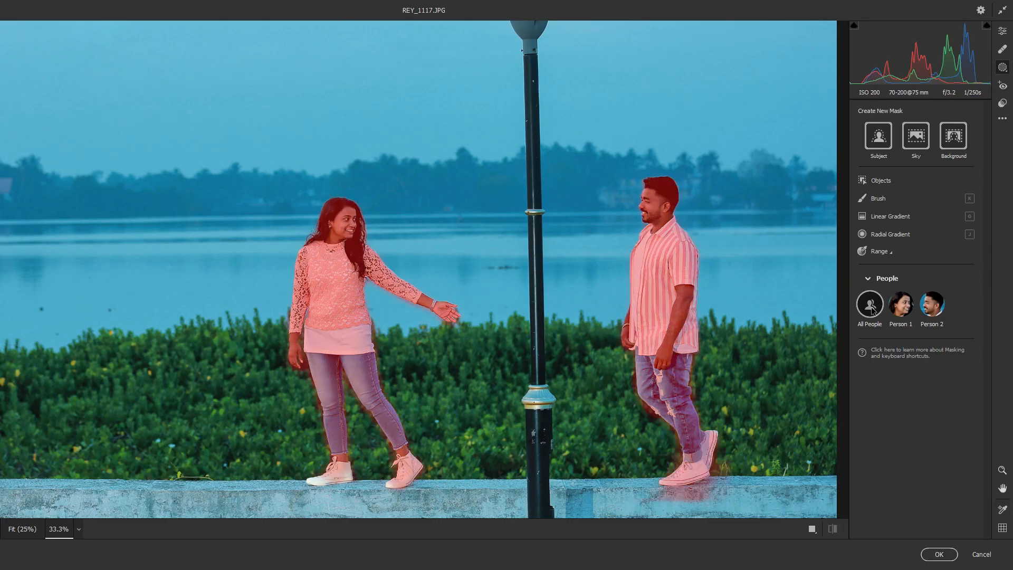
left_click(870, 306)
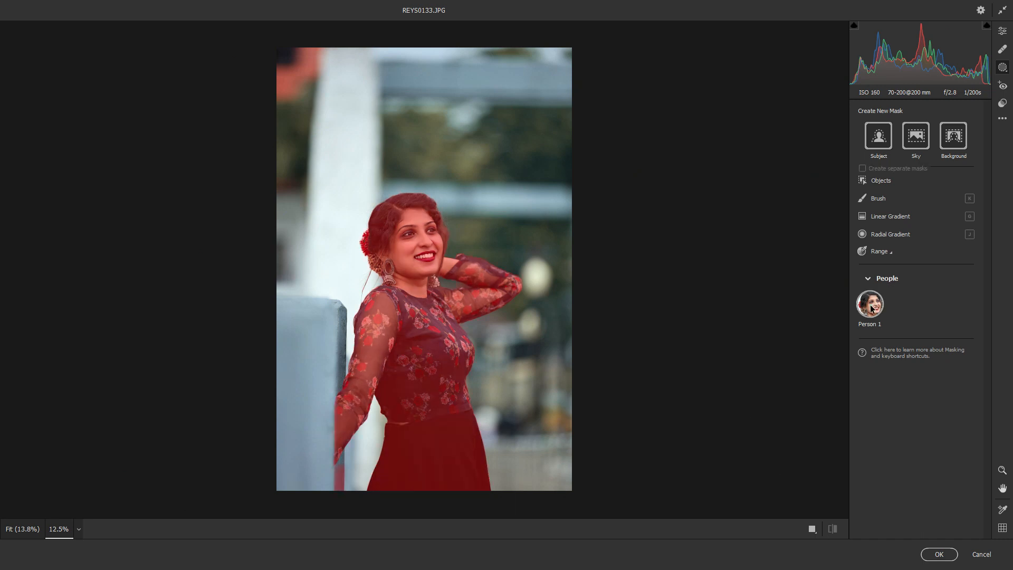
Include Face Skin, Body Skin, Eyebrows, Eye Sclera, and Iris and Pupil in the Person 1 mask of the portrait.
left_click(870, 305)
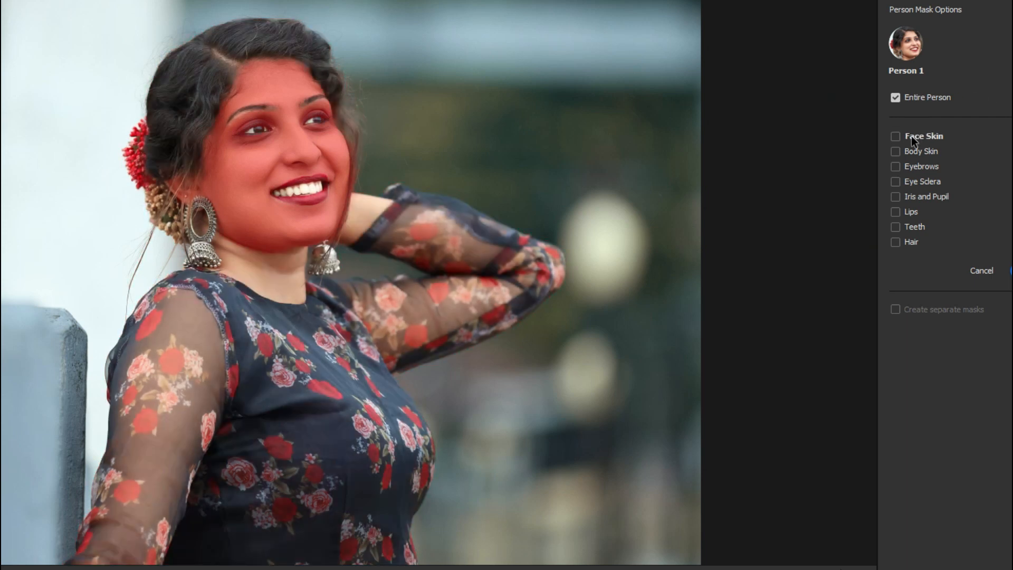
left_click(895, 136)
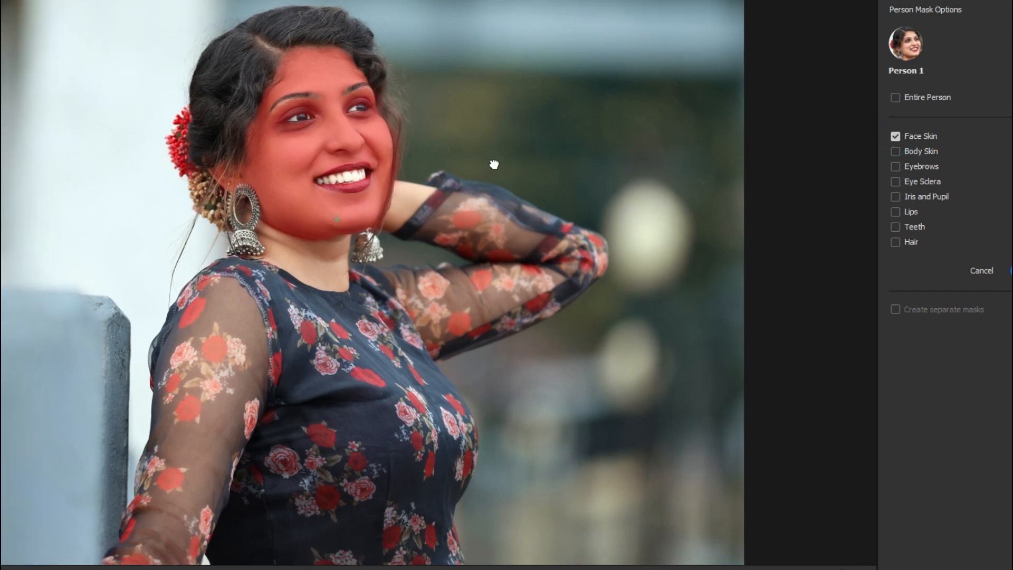
left_click(895, 152)
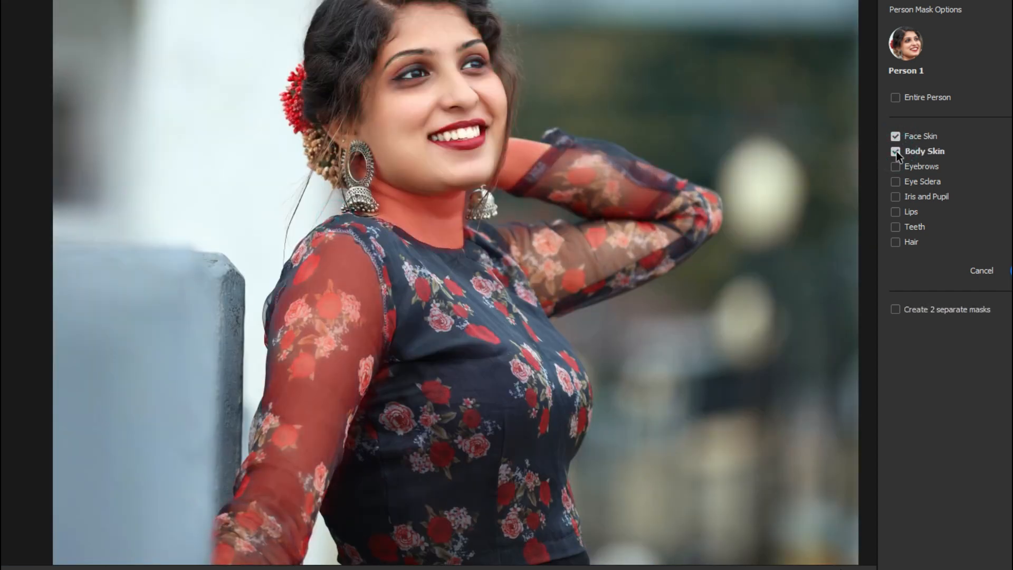
left_click(895, 166)
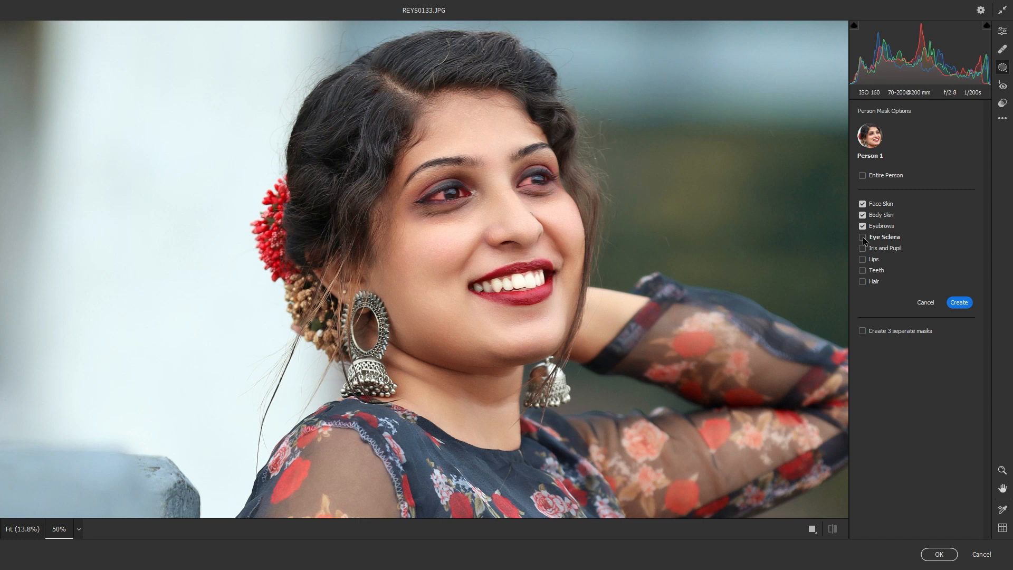
left_click(862, 238)
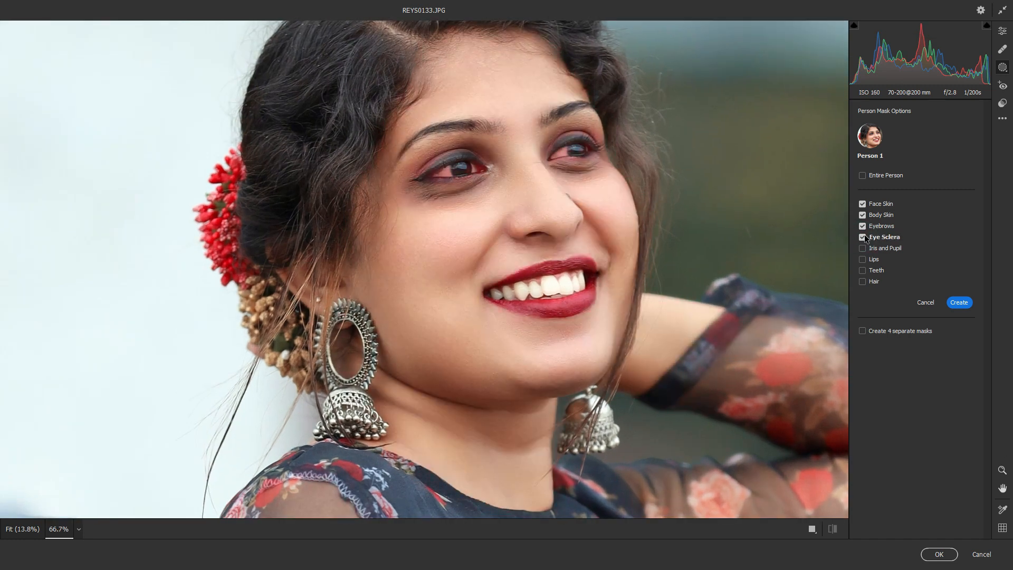
left_click(862, 249)
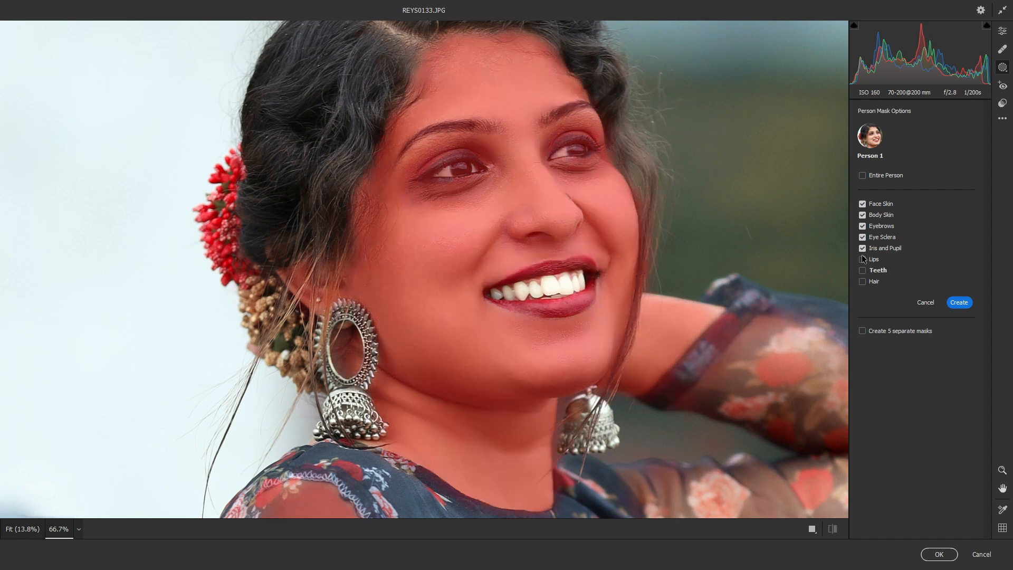
Add Lips, Teeth and Hair to the Person 1 selection and create all eight parts as separate masks.
left_click(862, 258)
left_click(862, 271)
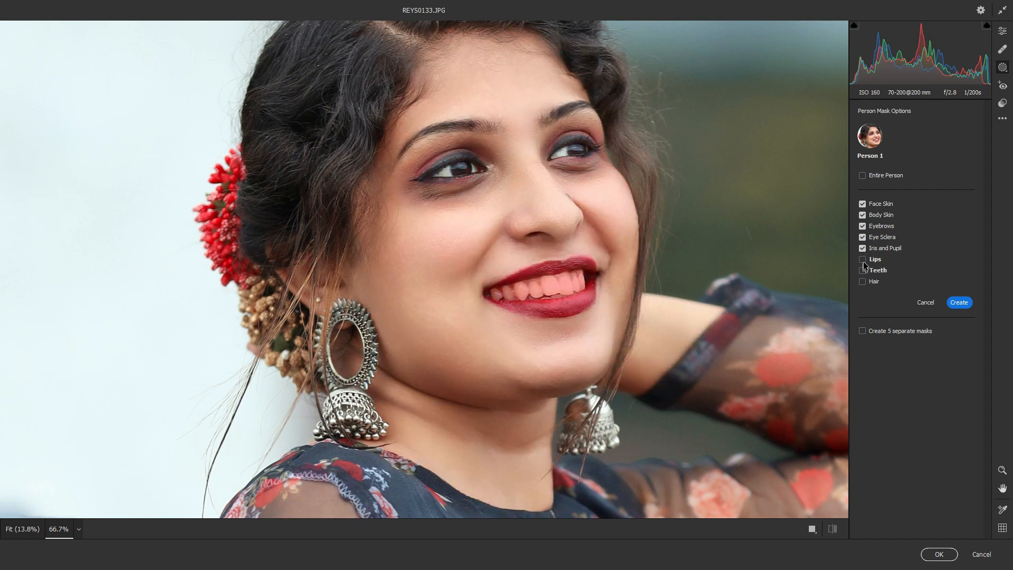
left_click(863, 281)
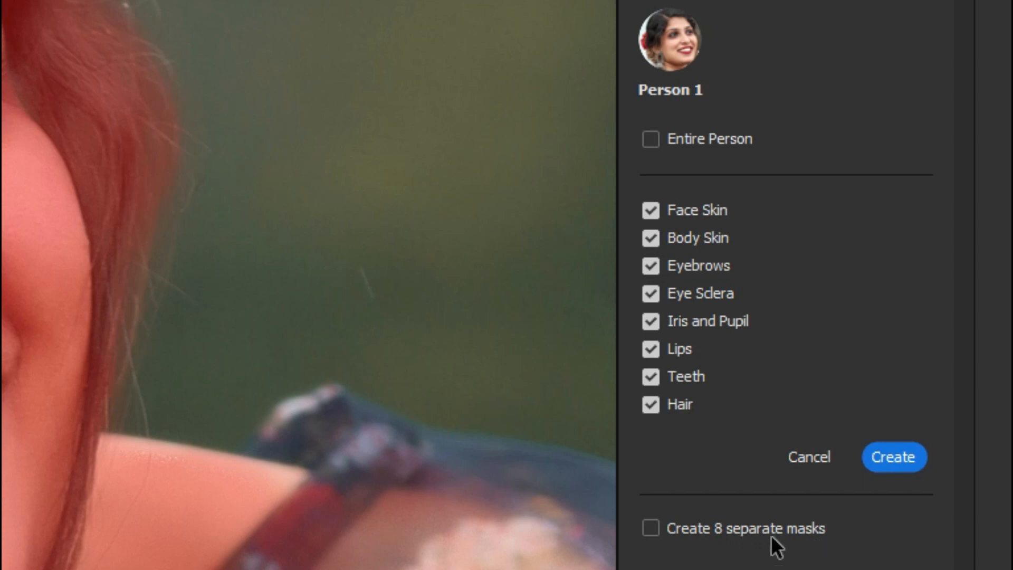
left_click(650, 527)
left_click(894, 457)
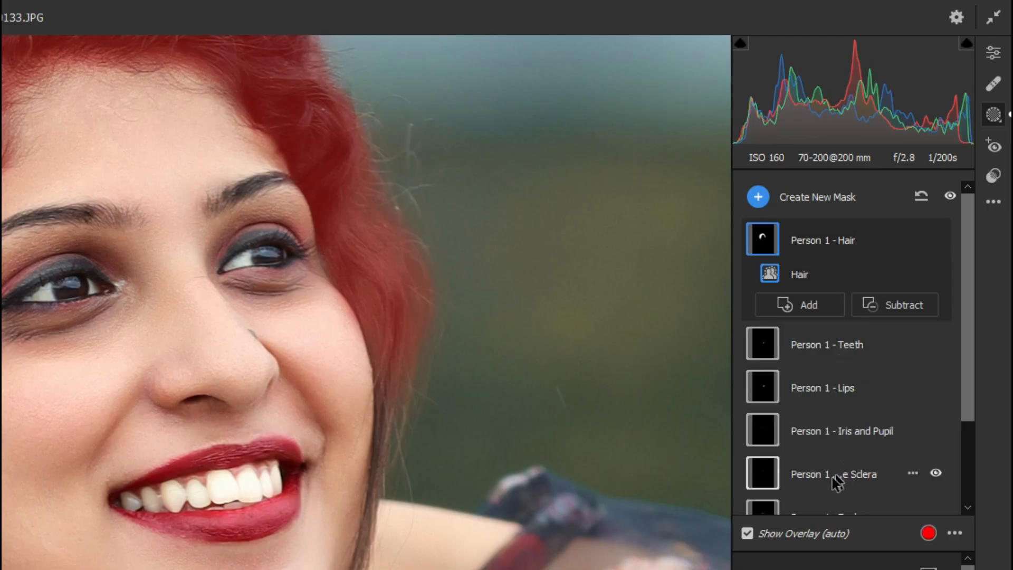
Select the Person 1 - Teeth mask and raise its exposure to +0.05.
scroll(832, 478, "down", 3)
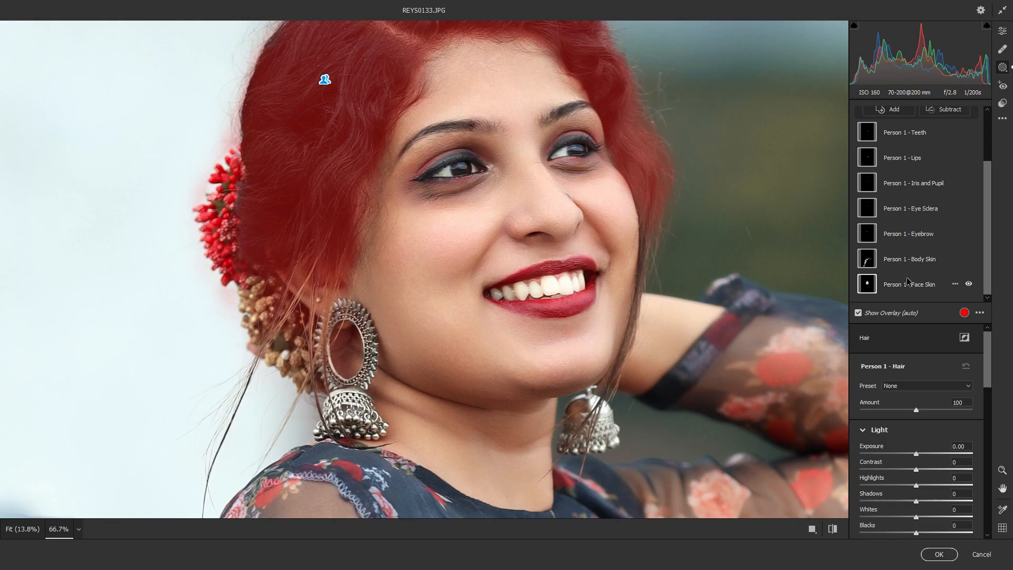
scroll(907, 281, "up", 2)
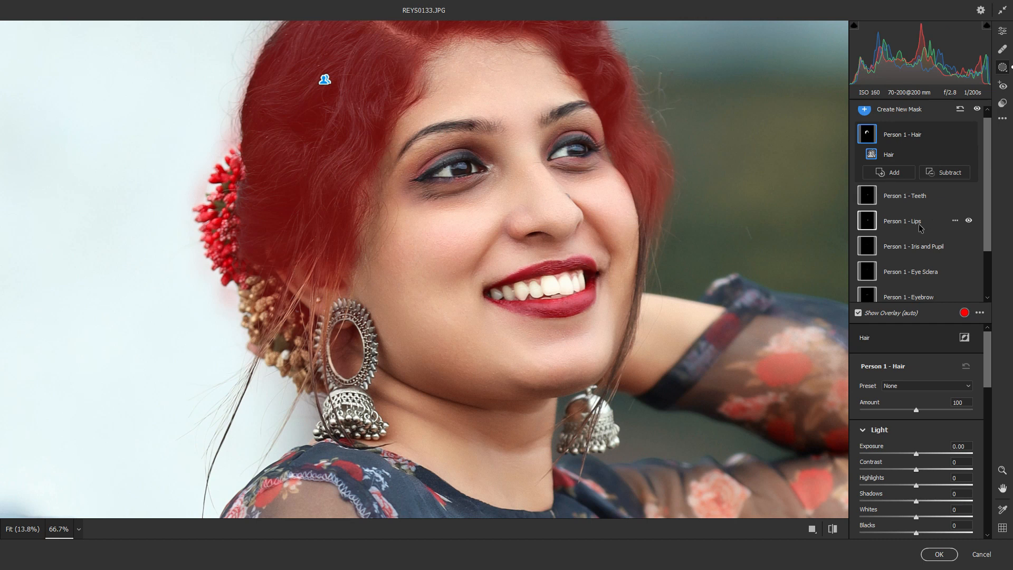
left_click(867, 200)
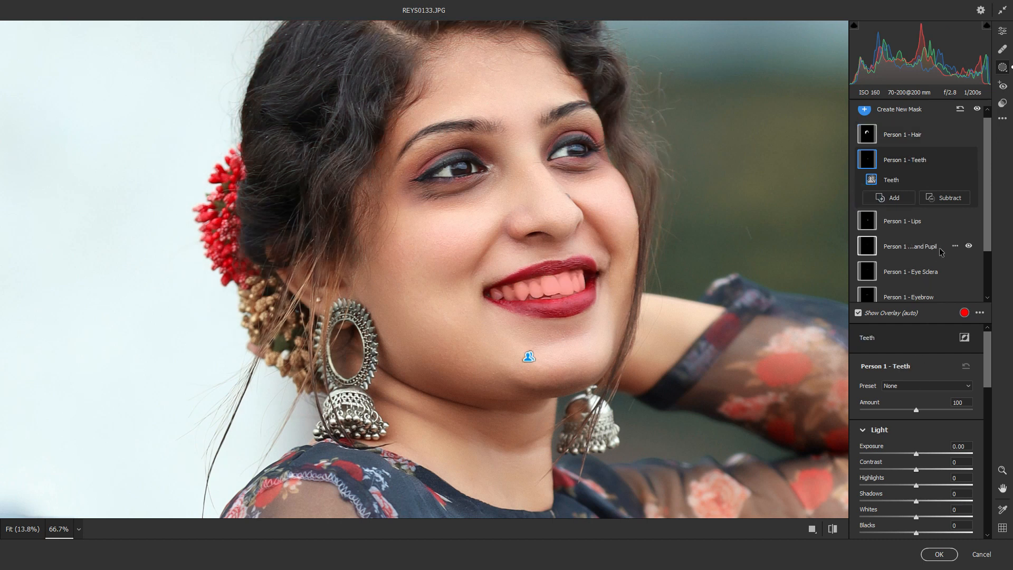
mouse_move(917, 454)
left_mouse_down()
mouse_move(903, 454)
mouse_move(938, 454)
mouse_move(928, 454)
left_mouse_up()
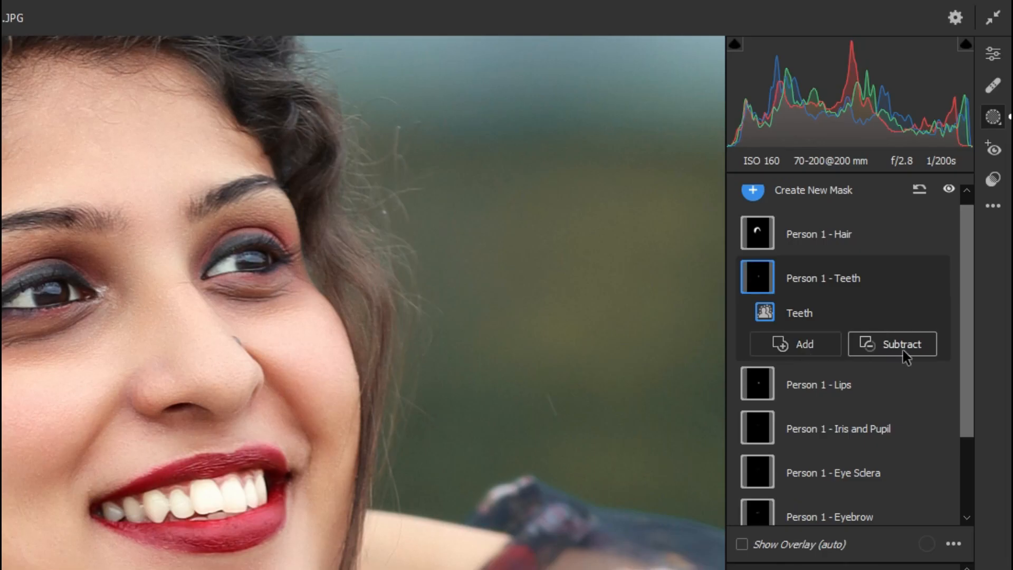
Try a higher exposure on the Person 1 - Lips mask and reset its adjustments.
scroll(831, 407, "down", 3)
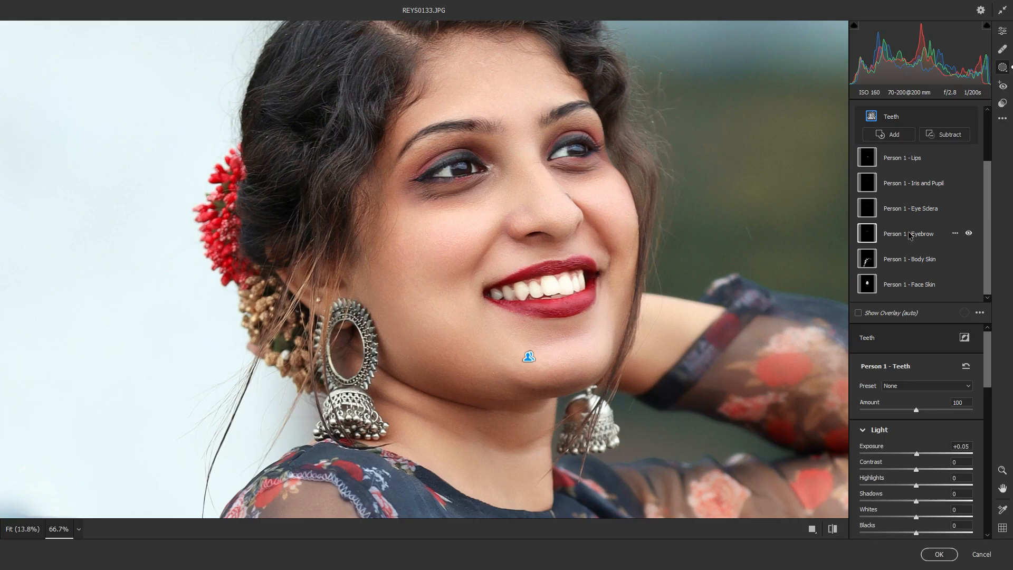
left_click(908, 158)
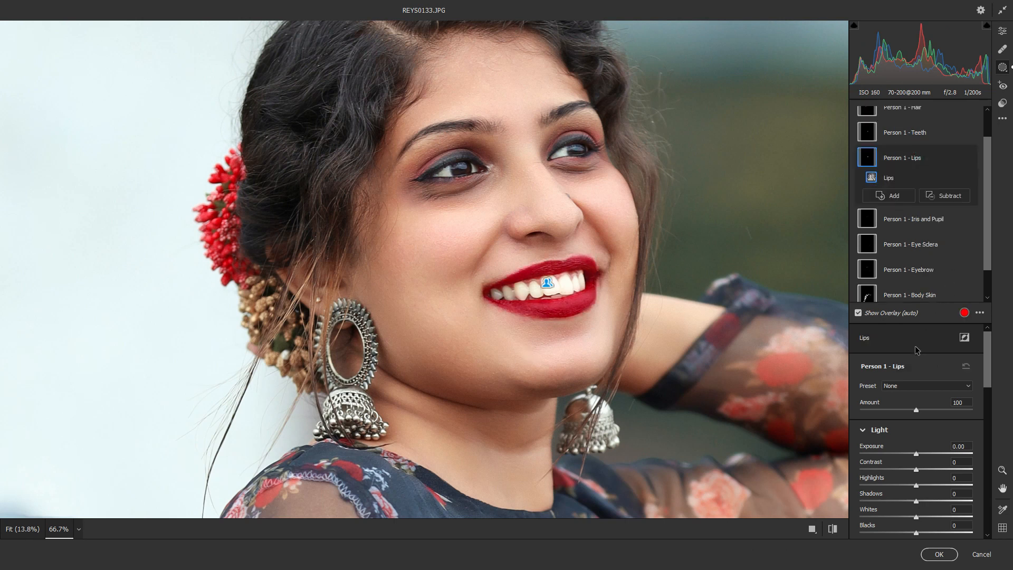
mouse_move(916, 454)
left_mouse_down()
mouse_move(868, 453)
mouse_move(963, 454)
mouse_move(896, 454)
mouse_move(932, 456)
left_mouse_up()
left_click(965, 366)
Check the Person 1 - Eyebrow mask and set the exposure of the Face Skin mask to +0.05.
scroll(920, 244, "down", 2)
left_click(921, 244)
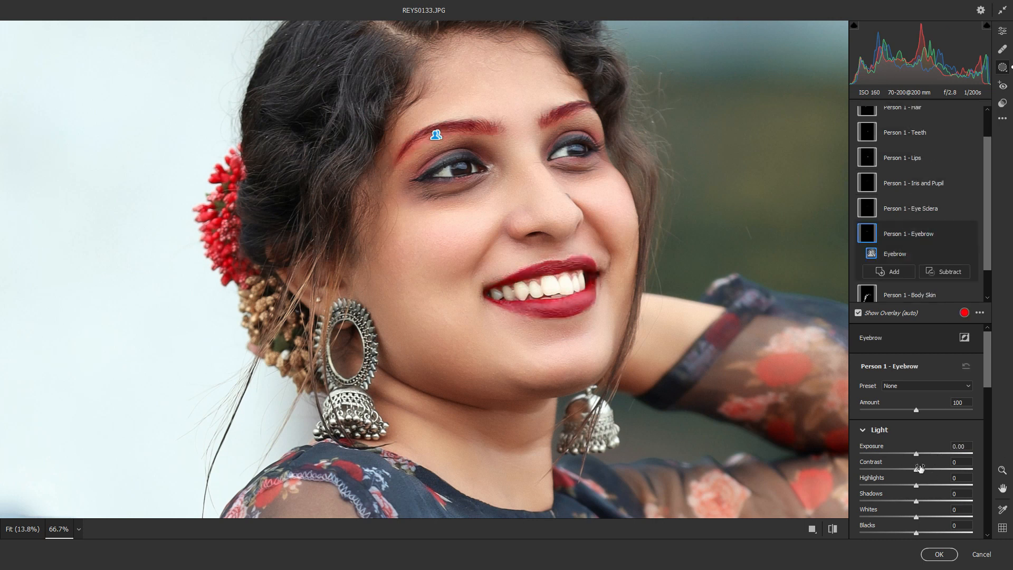
mouse_move(908, 456)
left_mouse_down()
mouse_move(899, 453)
mouse_move(931, 455)
mouse_move(927, 462)
left_mouse_up()
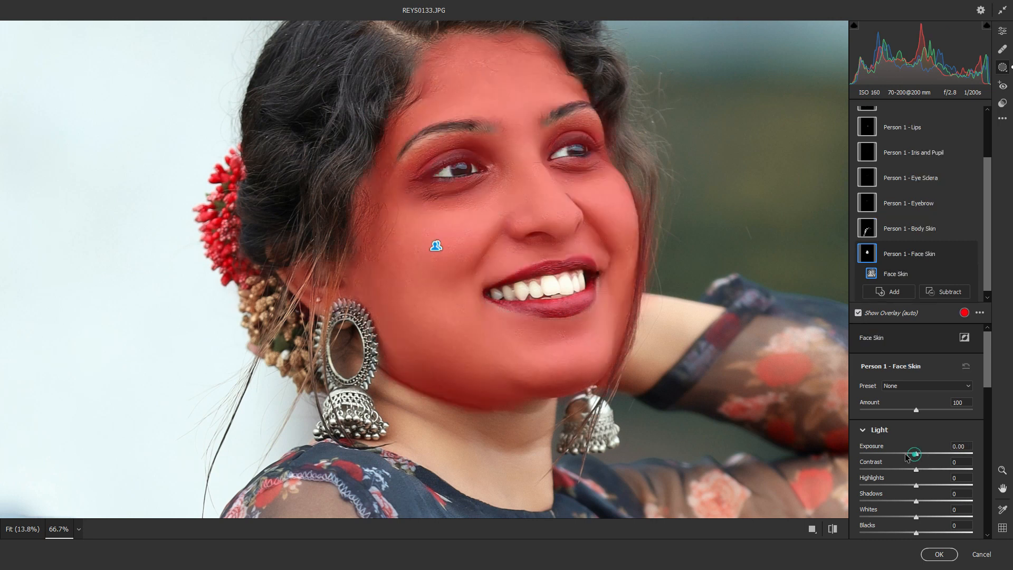
mouse_move(915, 455)
left_mouse_down()
mouse_move(924, 455)
mouse_move(903, 455)
mouse_move(915, 455)
left_mouse_up()
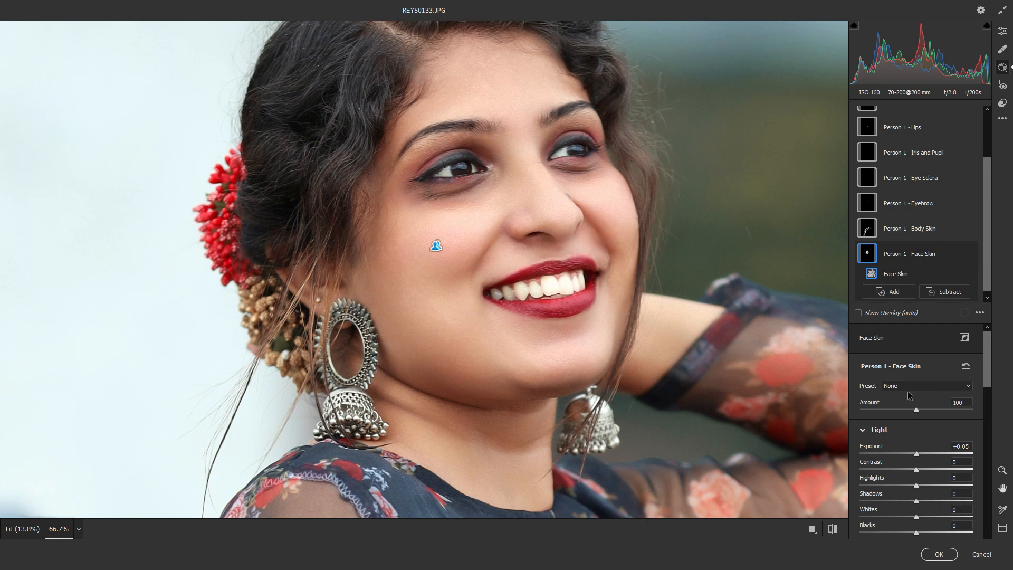
Bend the Face Skin mask's tone curve into an S shape with a midtone point at input 123, output 139.
scroll(907, 413, "down", 5)
scroll(907, 412, "down", 4)
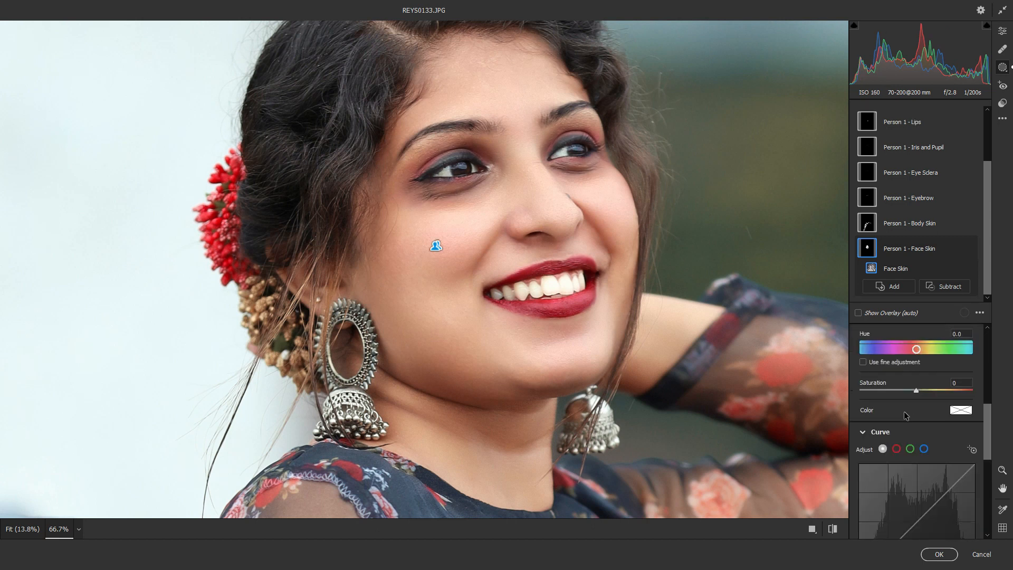
scroll(903, 416, "down", 4)
scroll(929, 414, "up", 2)
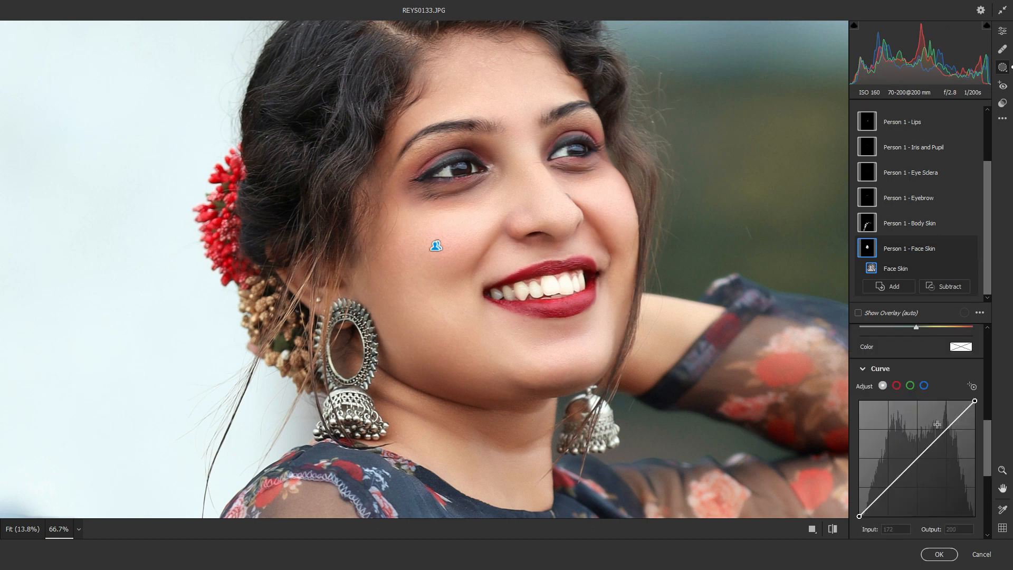
left_click(945, 426)
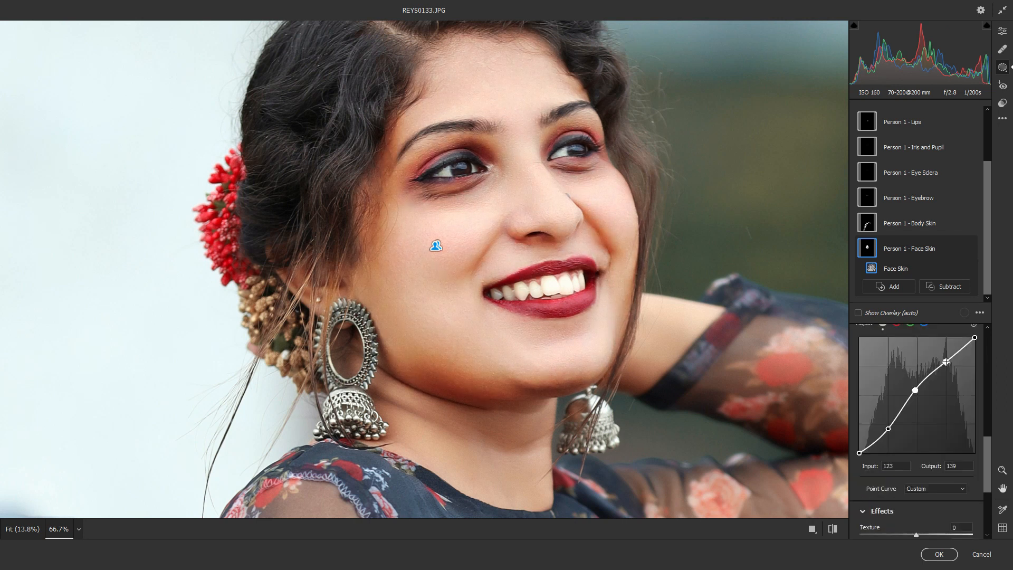
Try moving the highlight and midtone points of the Face Skin curve and undo both changes.
mouse_move(946, 362)
left_mouse_down()
mouse_move(949, 369)
mouse_move(941, 354)
left_mouse_up()
left_click_drag(915, 389, 917, 392)
key("ctrl+z")
key("ctrl+z")
scroll(903, 430, "up", 3)
scroll(904, 430, "down", 1)
scroll(904, 430, "down", 3)
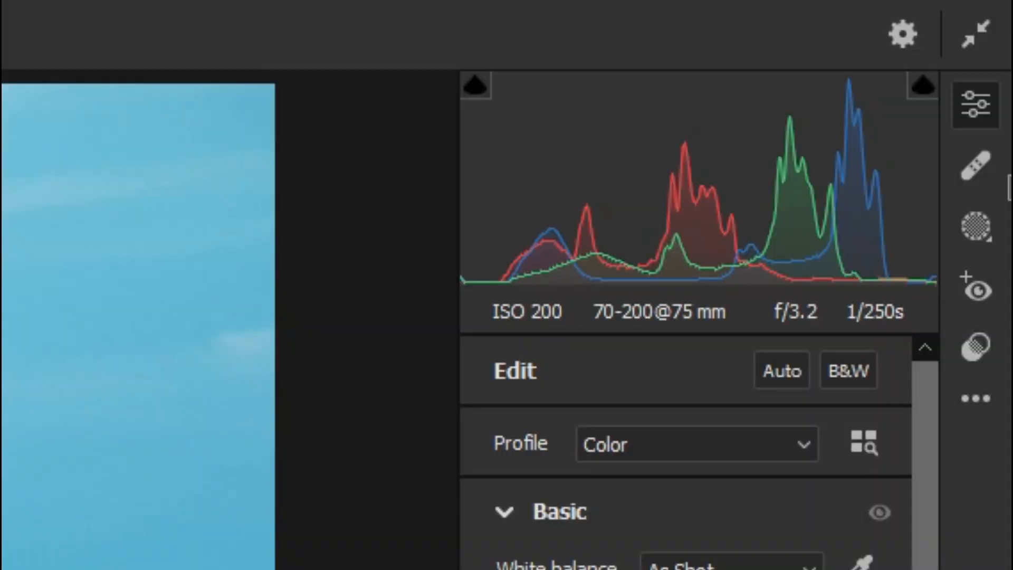
Erase the lamp post and the woman from the lakeside photo with Content-Aware Remove at size 16, refreshing the last fill.
left_click(974, 165)
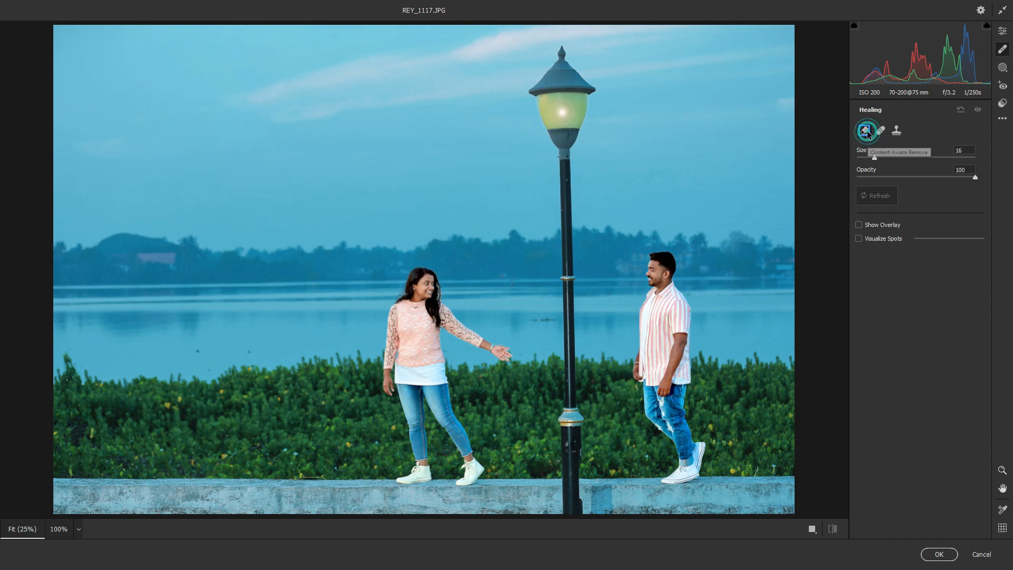
mouse_move(552, 125)
left_mouse_down()
mouse_move(539, 92)
mouse_move(558, 58)
mouse_move(590, 90)
mouse_move(561, 81)
mouse_move(569, 104)
mouse_move(583, 102)
mouse_move(562, 212)
mouse_move(571, 501)
left_mouse_up()
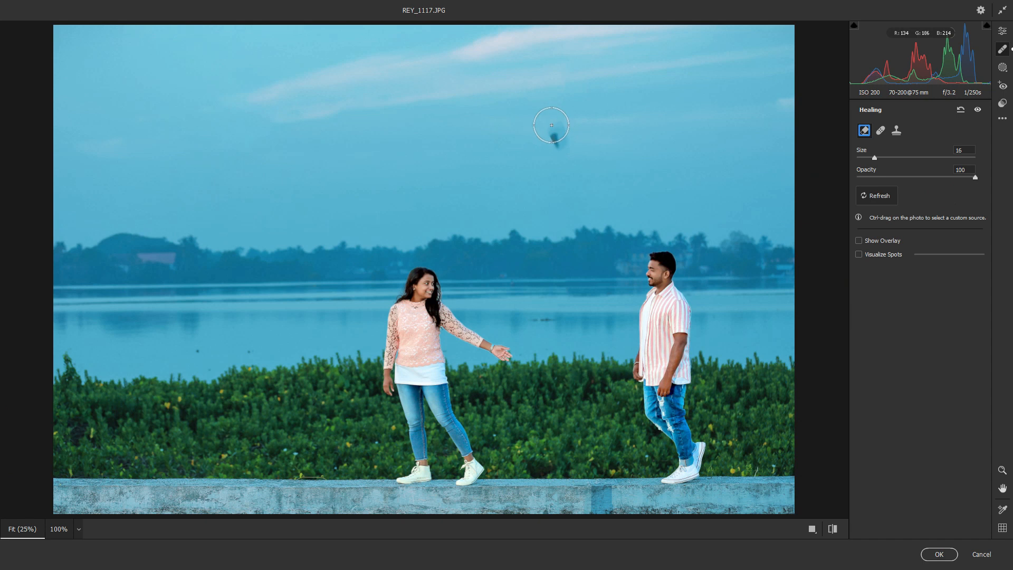
left_click_drag(551, 125, 567, 151)
mouse_move(406, 285)
left_mouse_down()
mouse_move(427, 277)
mouse_move(507, 357)
mouse_move(409, 297)
mouse_move(394, 399)
mouse_move(421, 336)
mouse_move(436, 373)
mouse_move(442, 343)
mouse_move(477, 466)
mouse_move(461, 477)
mouse_move(444, 405)
mouse_move(420, 390)
mouse_move(420, 470)
mouse_move(395, 477)
left_mouse_up()
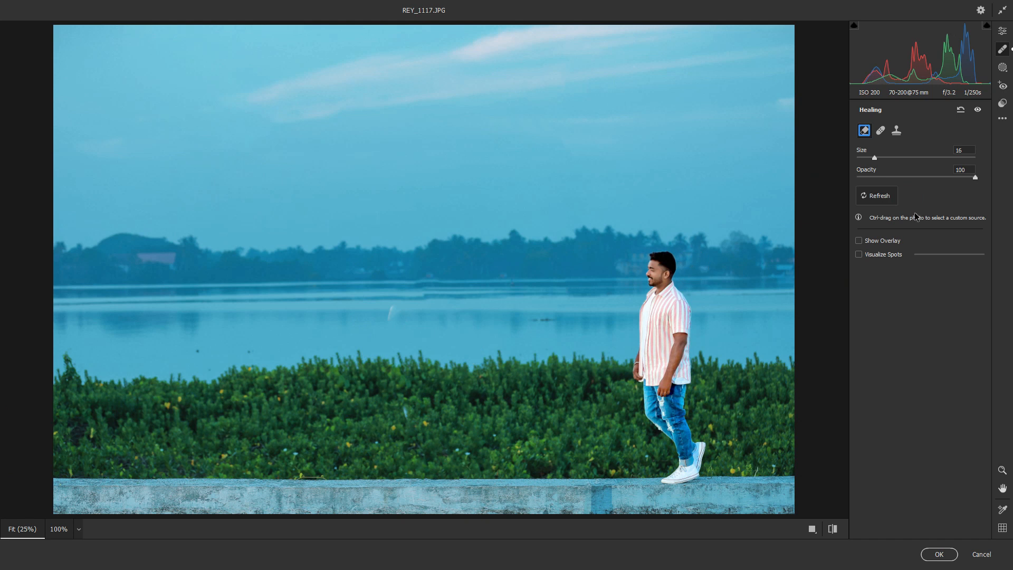
left_click(880, 195)
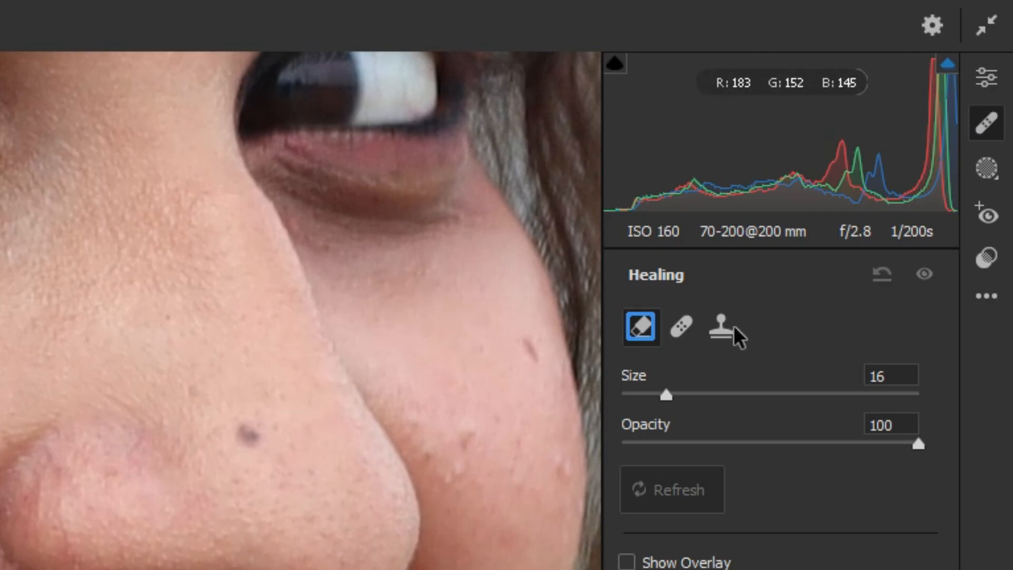
Retouch the blemishes on the portrait's cheek and the dark spot on the nose using the Heal tool at size 10.
left_click(678, 327)
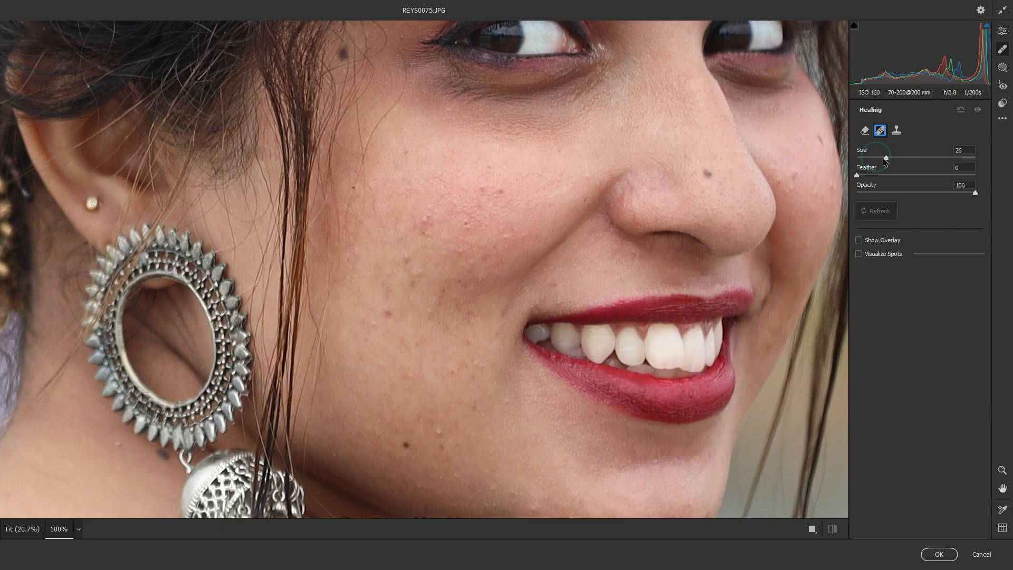
left_click_drag(759, 289, 747, 296)
left_click_drag(500, 193, 483, 187)
key("space")
left_click_drag(444, 313, 458, 218)
left_click_drag(414, 340, 423, 363)
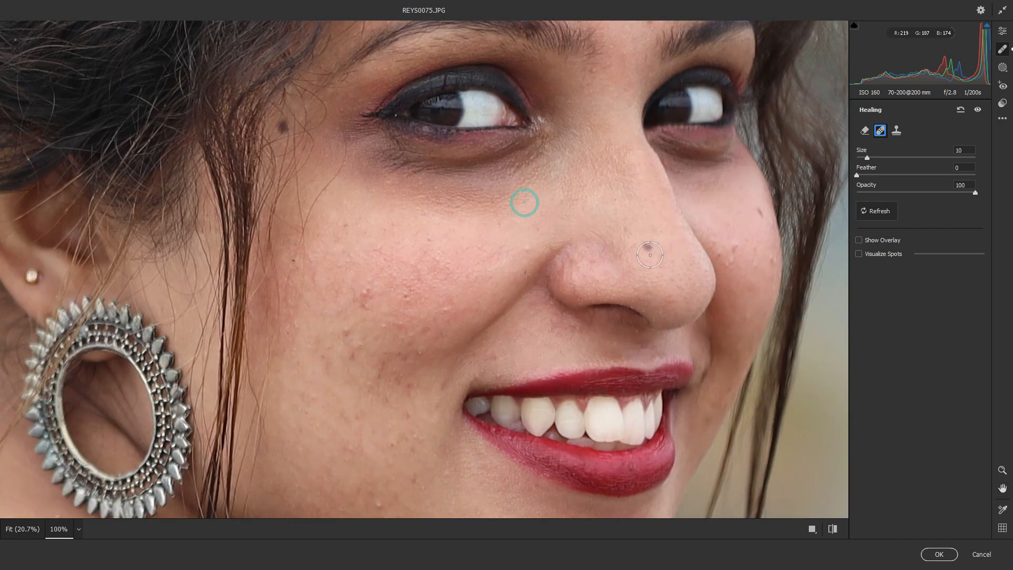
left_click(649, 252)
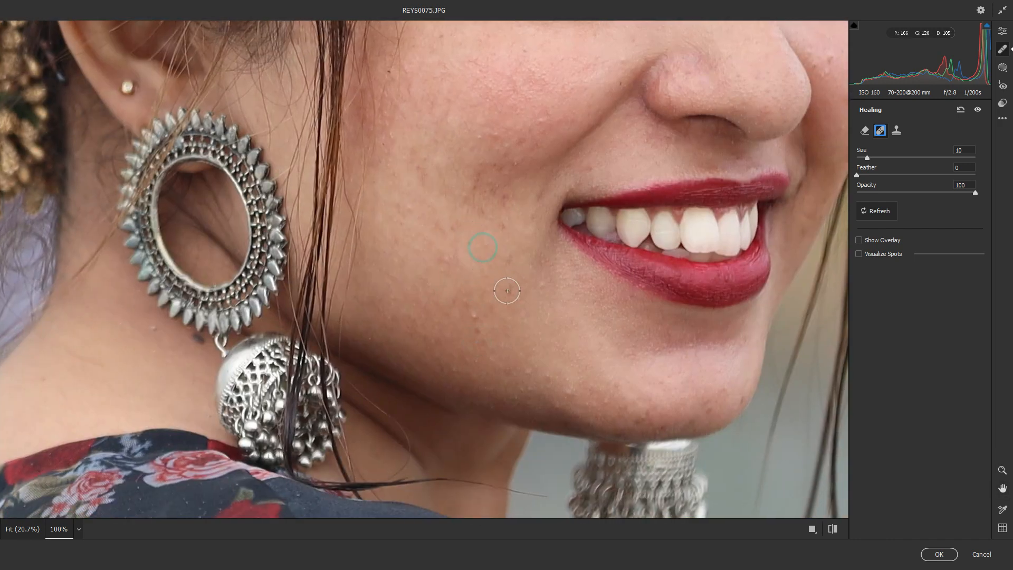
Heal the remaining spots on the chin, forehead and cheeks, reducing the brush to size 9.
left_click_drag(504, 288, 521, 307)
left_click(440, 306)
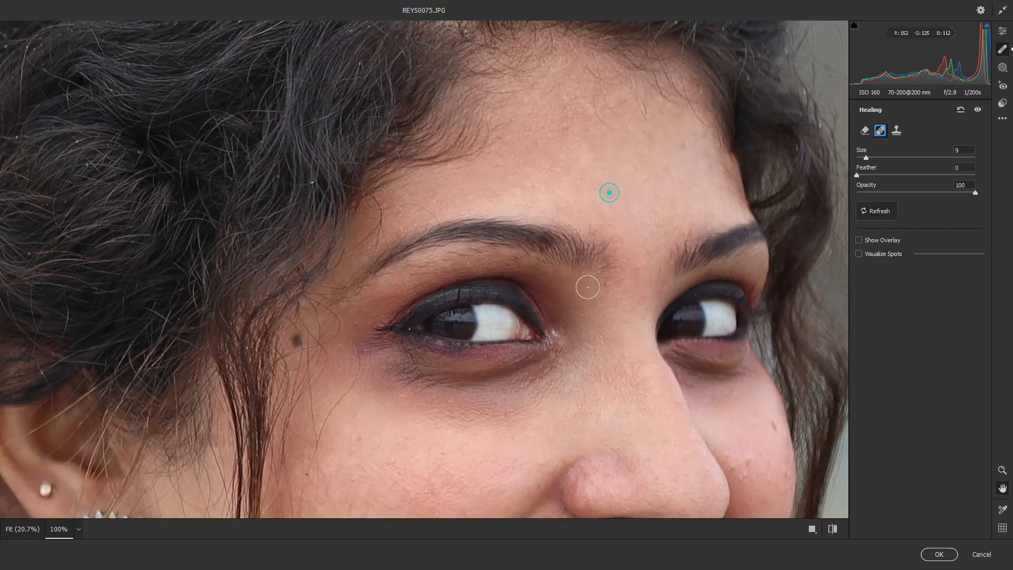
left_click(567, 130)
left_click_drag(577, 213, 561, 73)
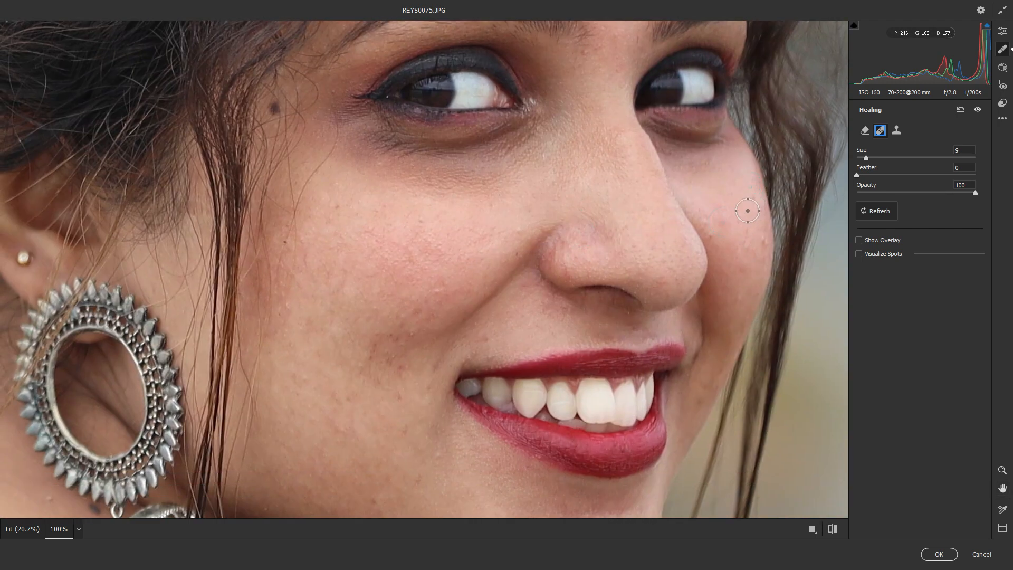
left_click_drag(392, 330, 489, 228)
View the Red Eye settings and preview presets on the lakeside photo from Portraits: Deep Skin through Video: Creative.
left_click(1002, 85)
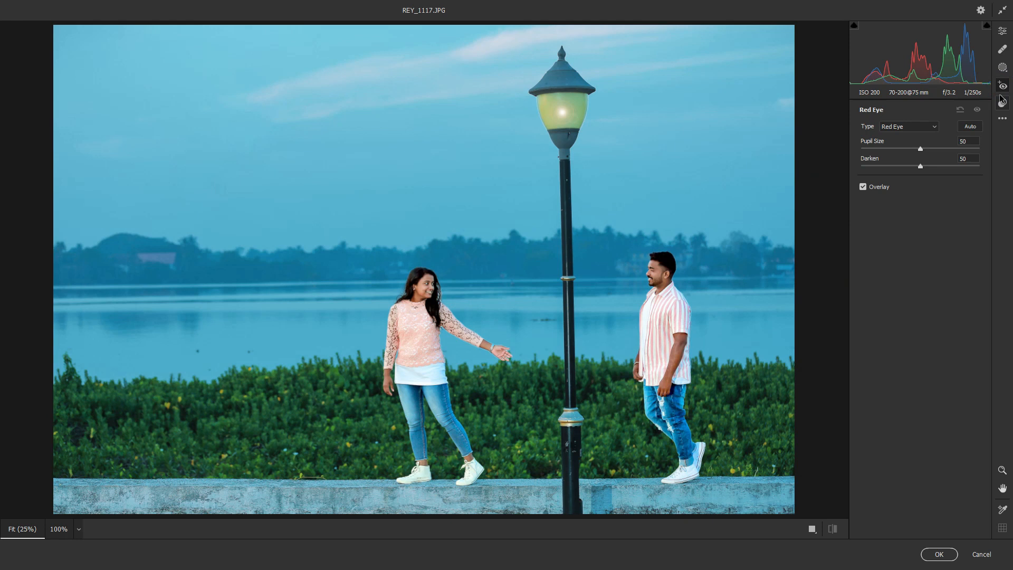
left_click(1002, 103)
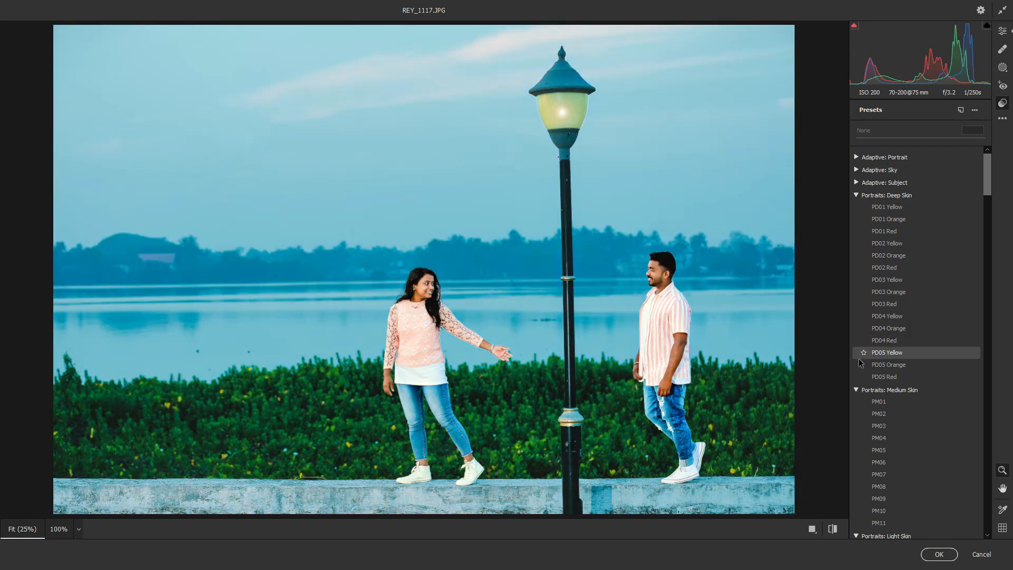
scroll(859, 362, "down", 5)
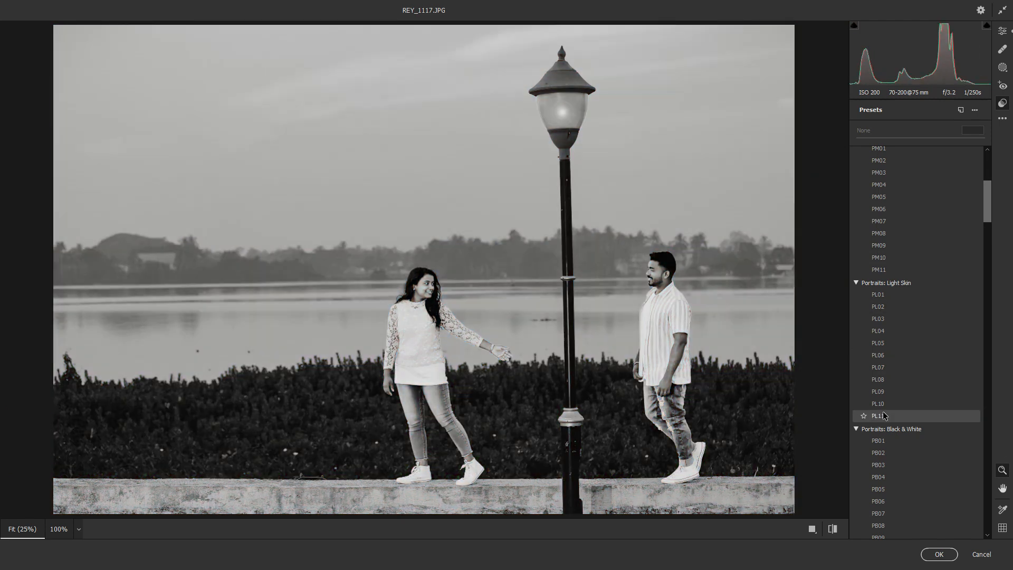
scroll(879, 424, "down", 4)
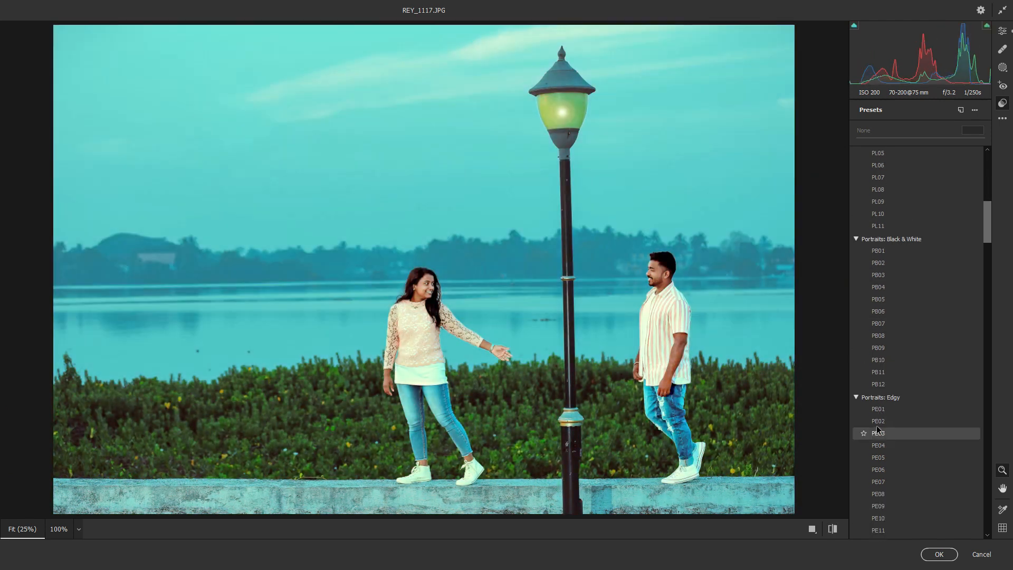
scroll(879, 424, "down", 5)
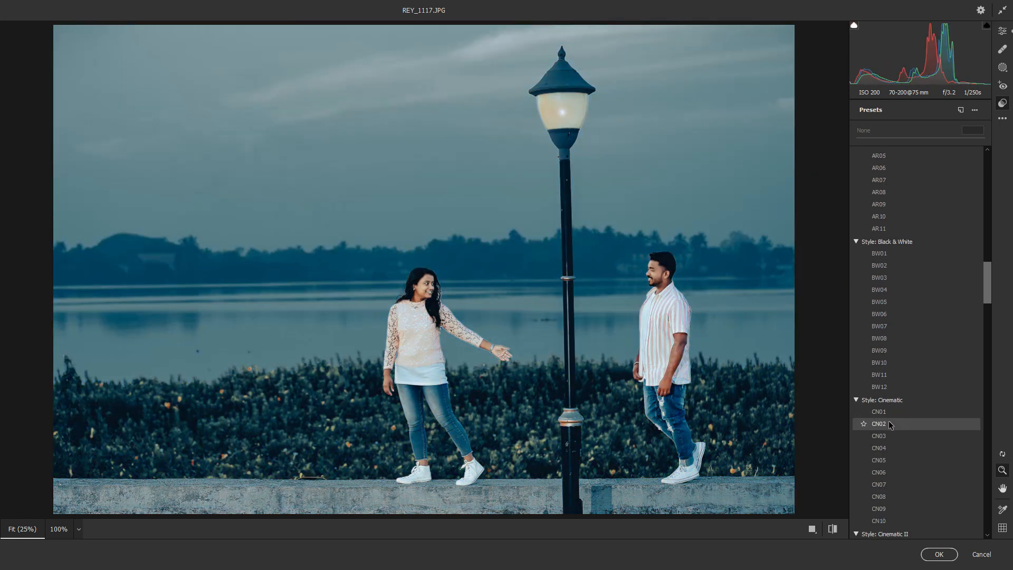
scroll(887, 437, "down", 6)
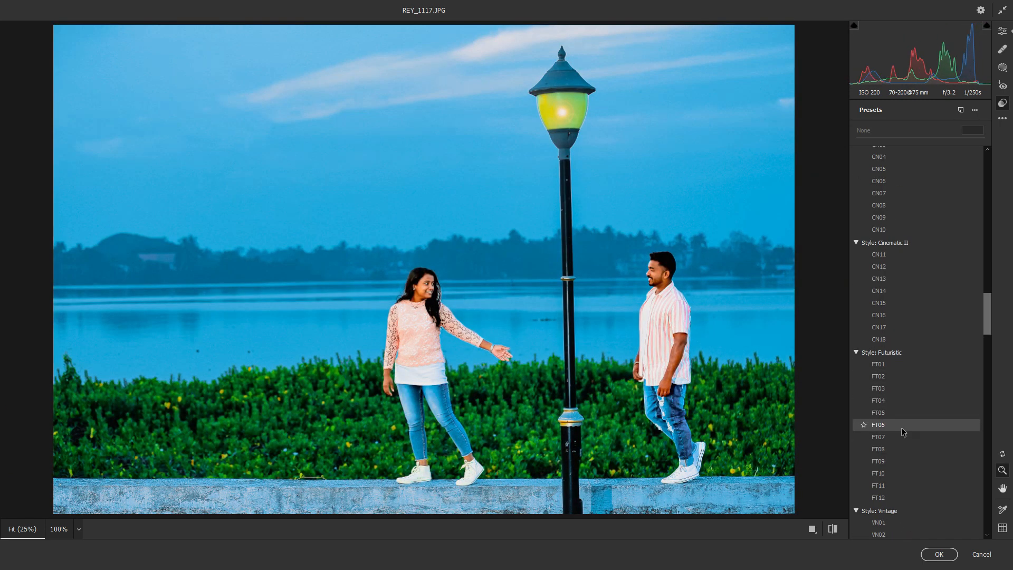
scroll(899, 461, "down", 8)
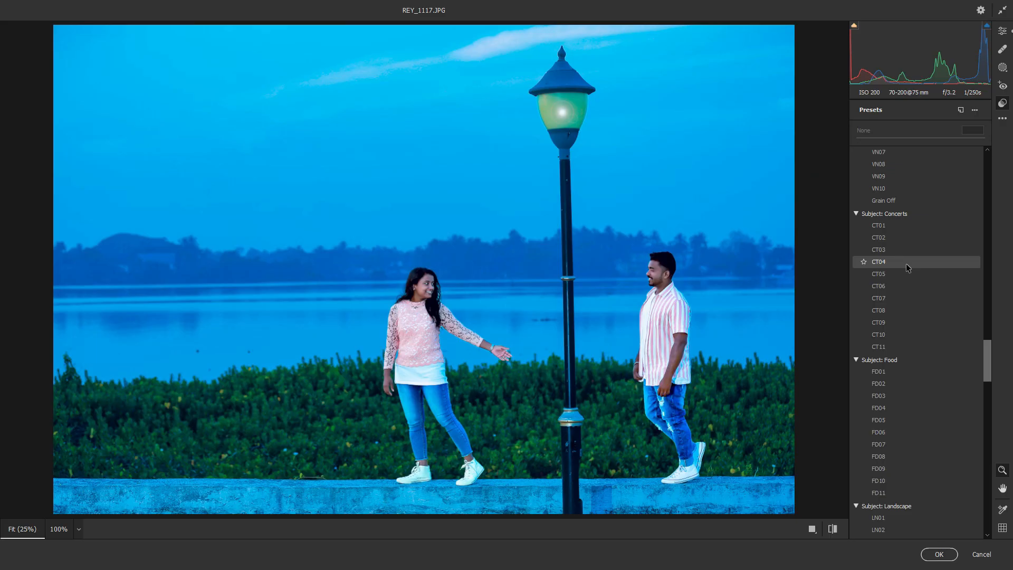
scroll(898, 349, "down", 8)
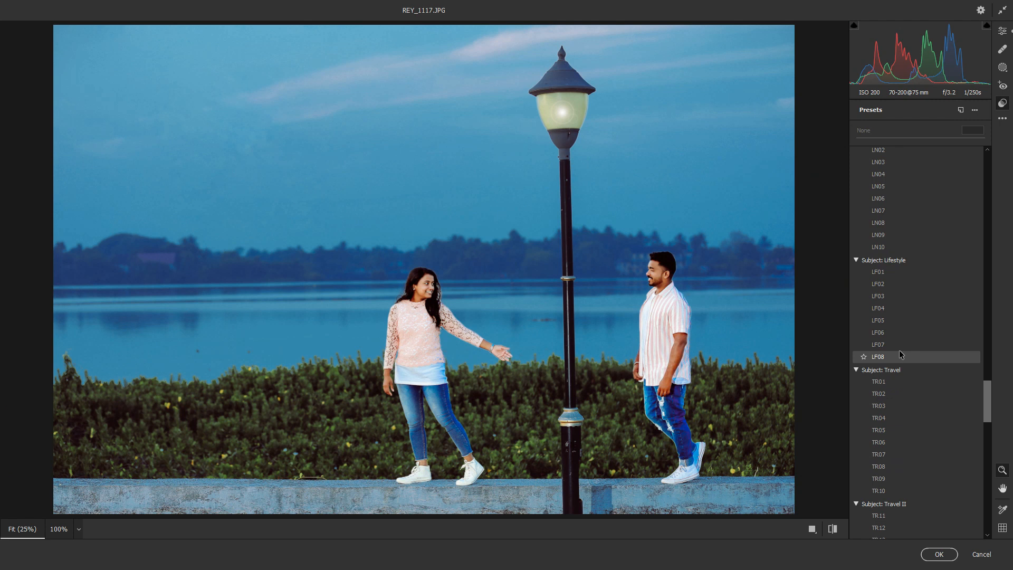
scroll(891, 366, "down", 4)
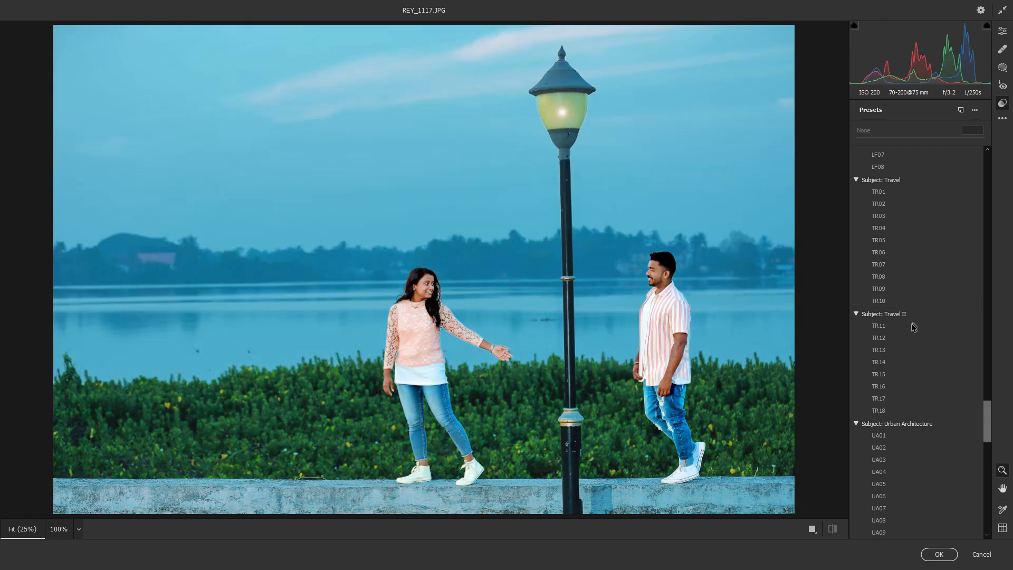
scroll(897, 417, "down", 4)
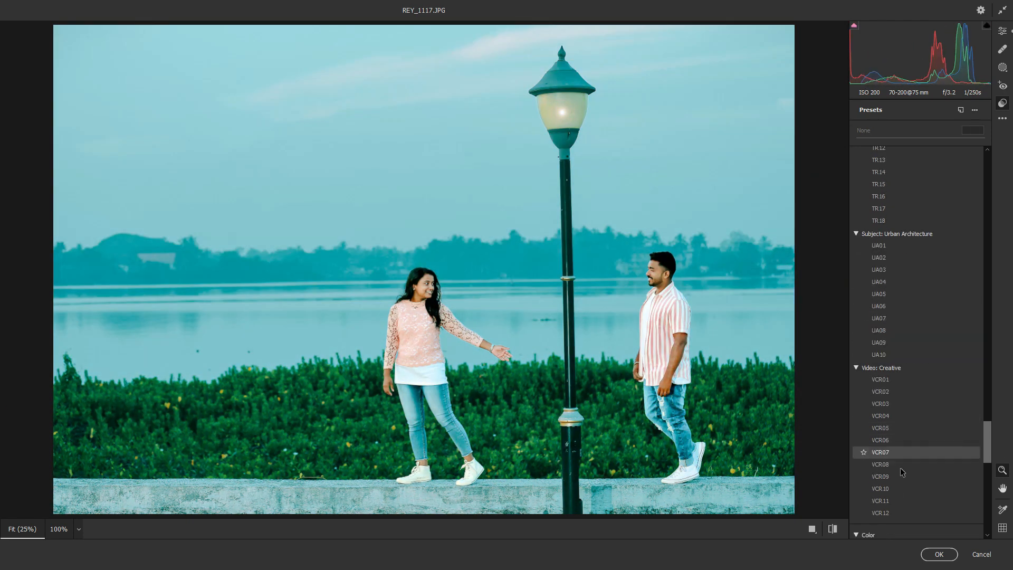